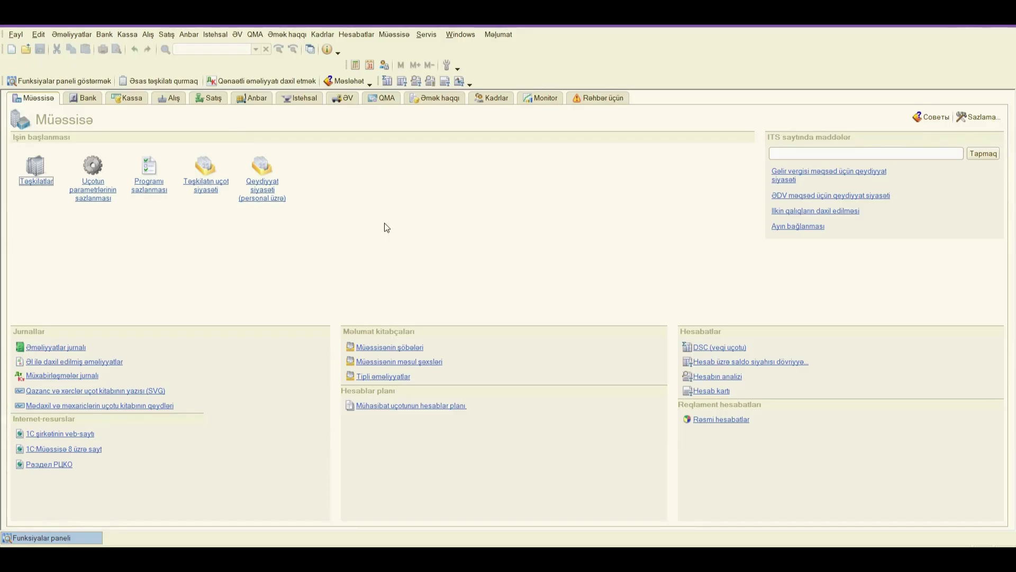
- Review the list of salary payment statements in the Əmək haqqı section, then minimize it
{"action": "left_click", "coordinate": [445, 99]}
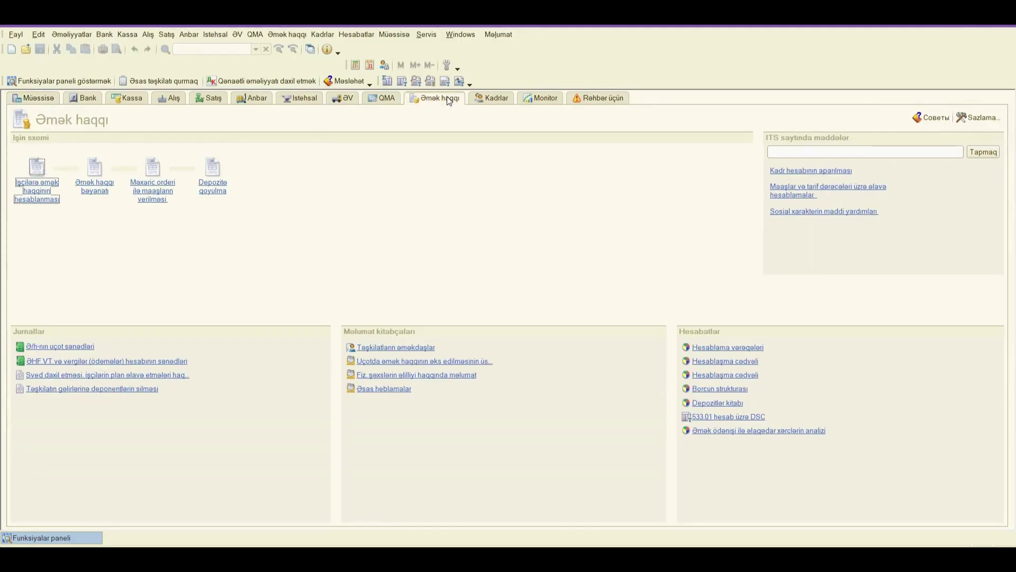
{"action": "left_click", "coordinate": [94, 191]}
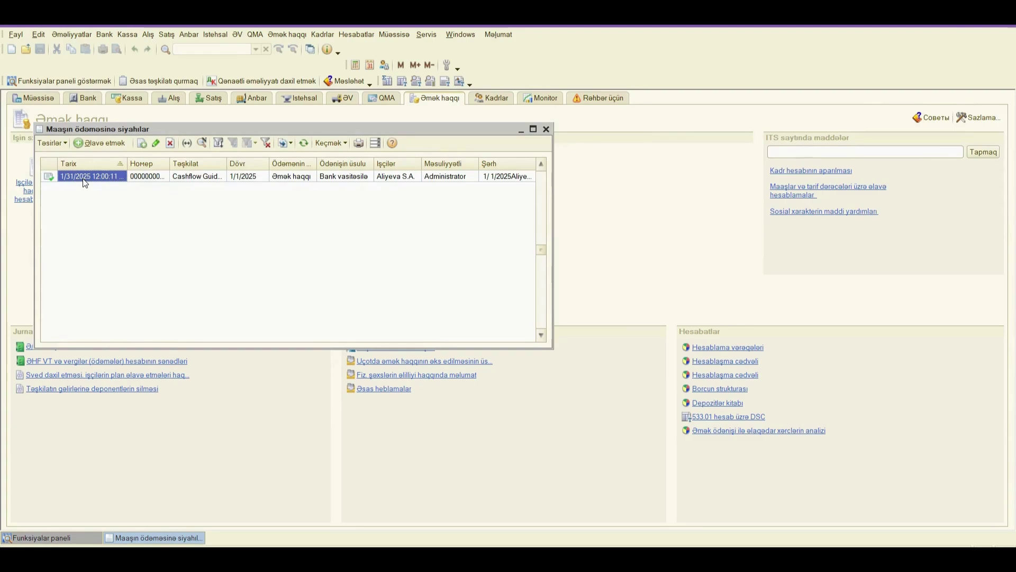
{"action": "left_click", "coordinate": [521, 129]}
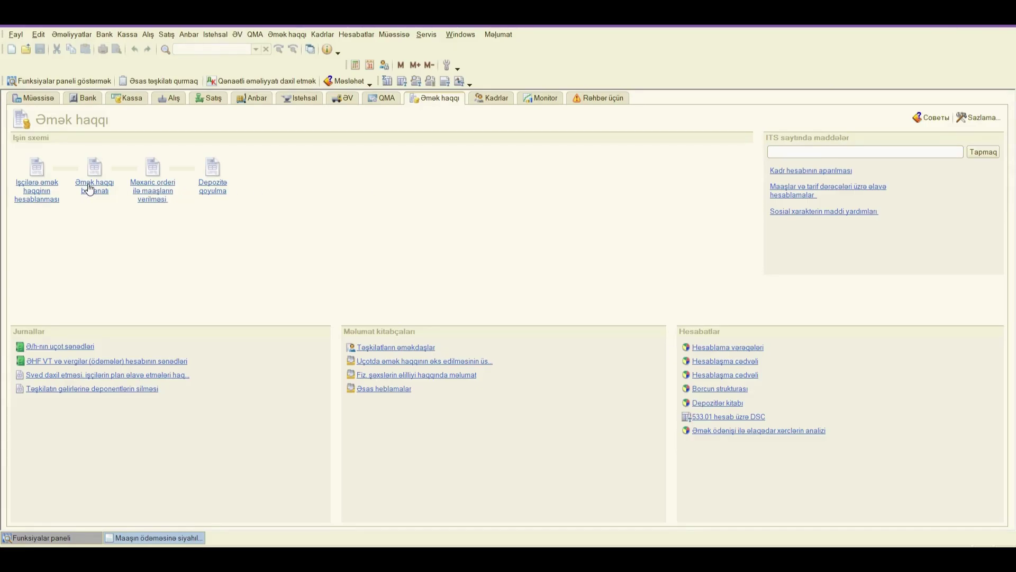
- Create a new bank account write-off document with the operation type Əmək haqqının köçürülməsi
{"action": "left_click", "coordinate": [130, 100]}
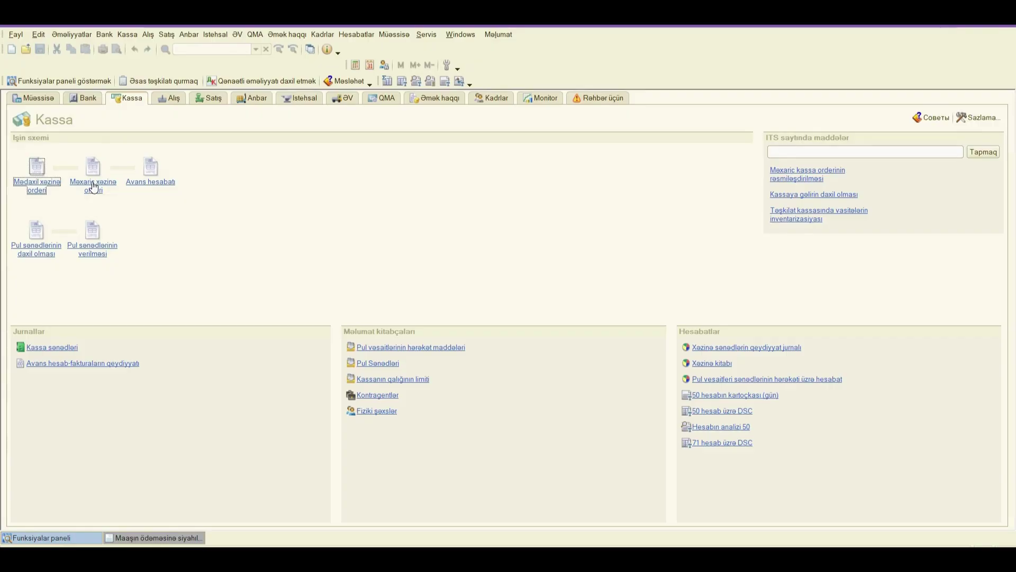
{"action": "left_click", "coordinate": [85, 101]}
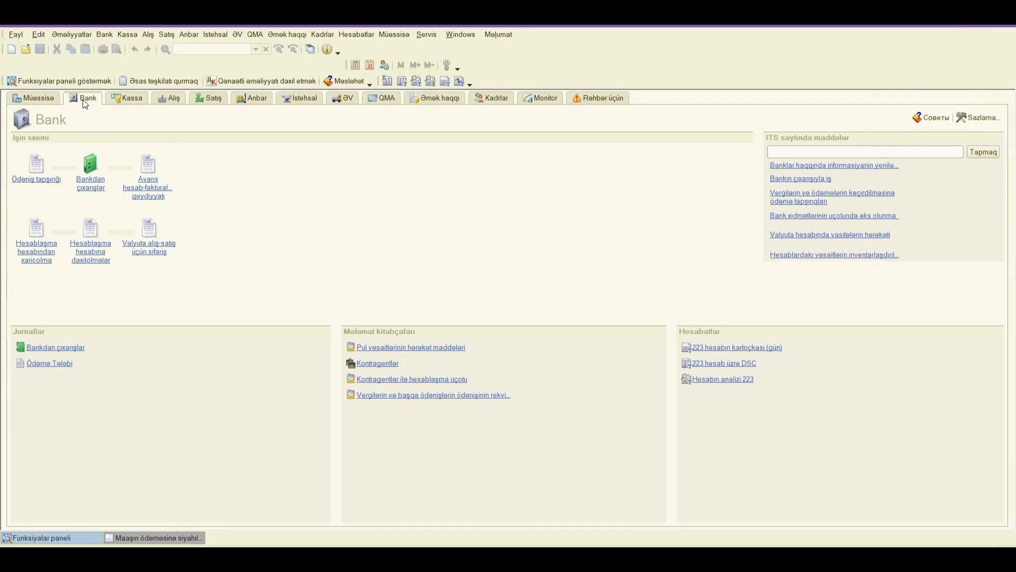
{"action": "left_click", "coordinate": [35, 259]}
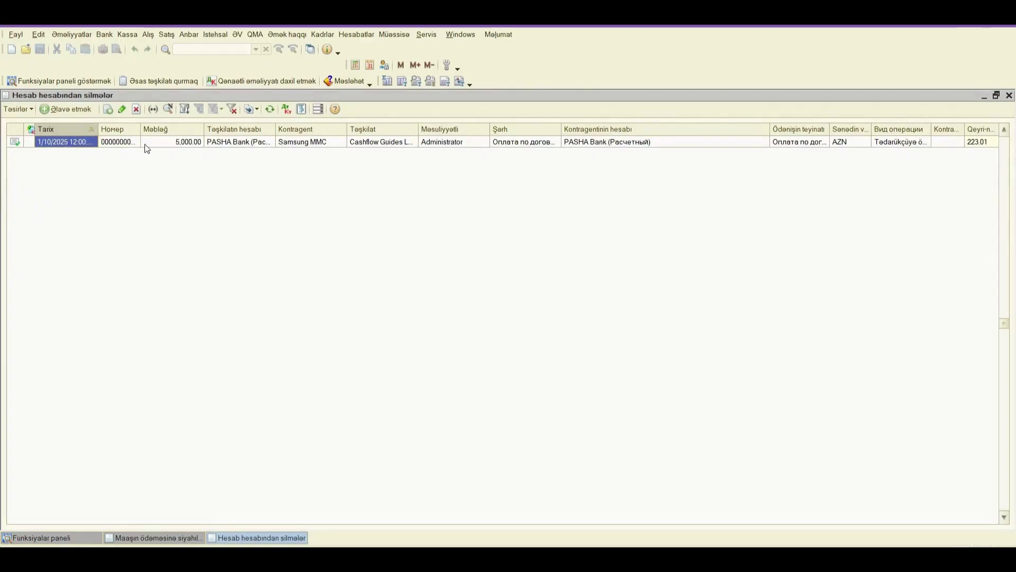
{"action": "left_click", "coordinate": [71, 109]}
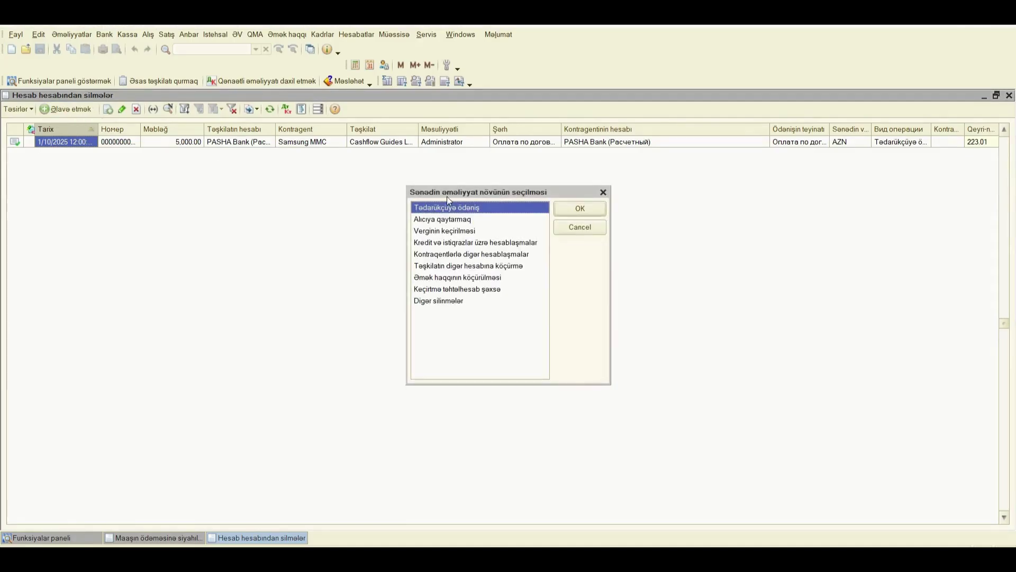
{"action": "left_click", "coordinate": [434, 279]}
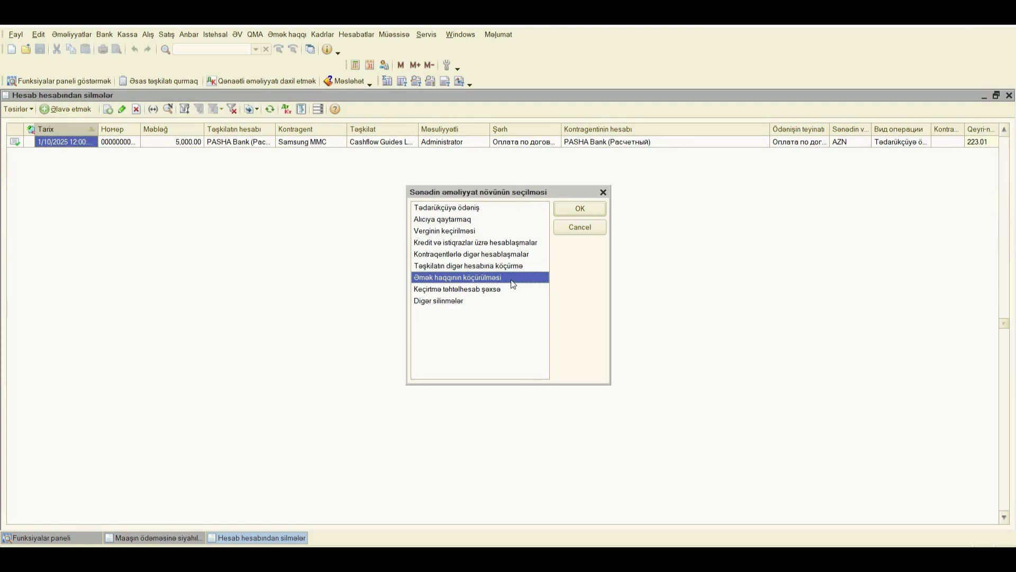
{"action": "left_click", "coordinate": [574, 208]}
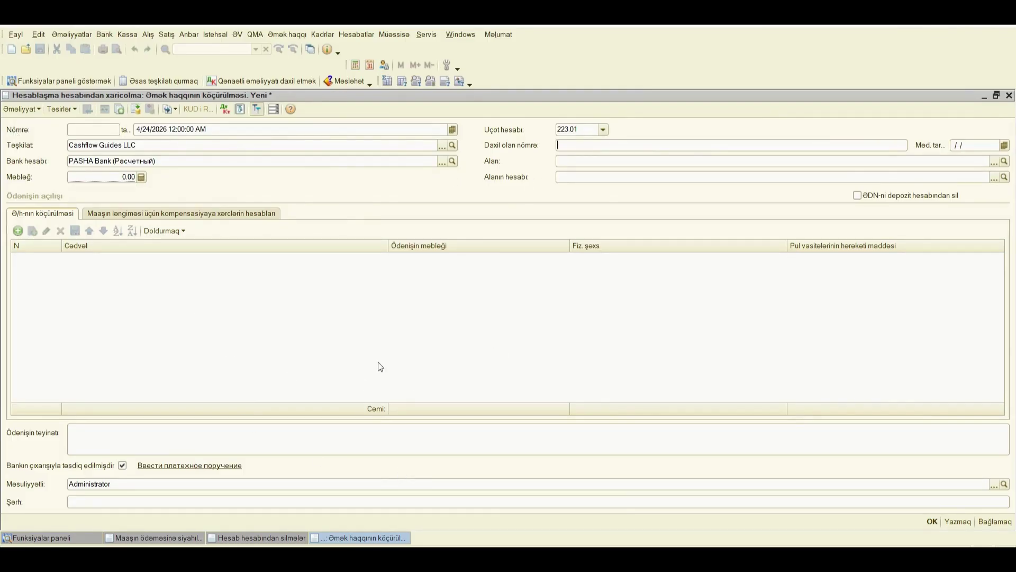
- Check the salary statement's date in its list and set the transfer document's date to 01/31/2025
{"action": "left_click", "coordinate": [160, 129]}
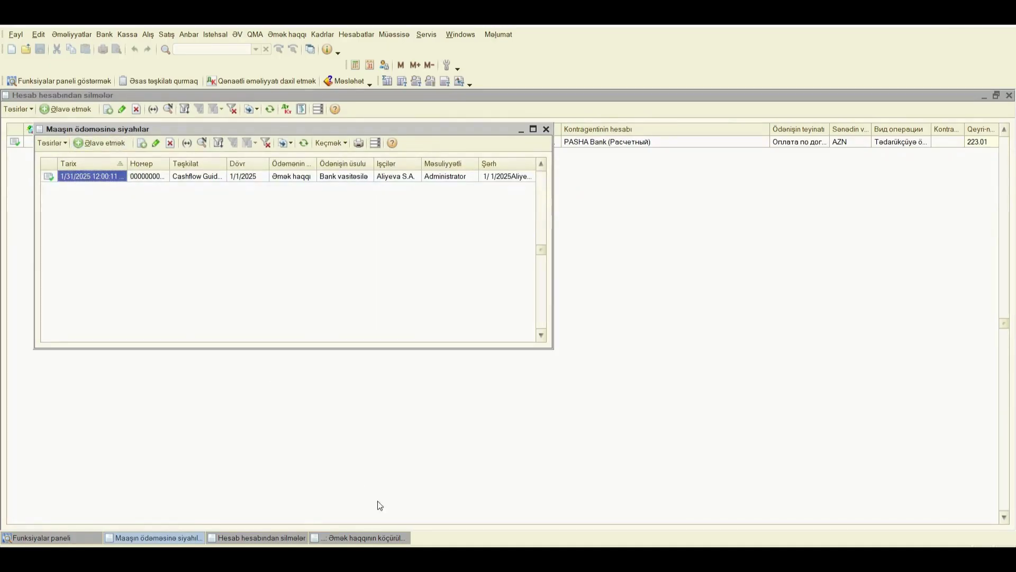
{"action": "left_click", "coordinate": [386, 538]}
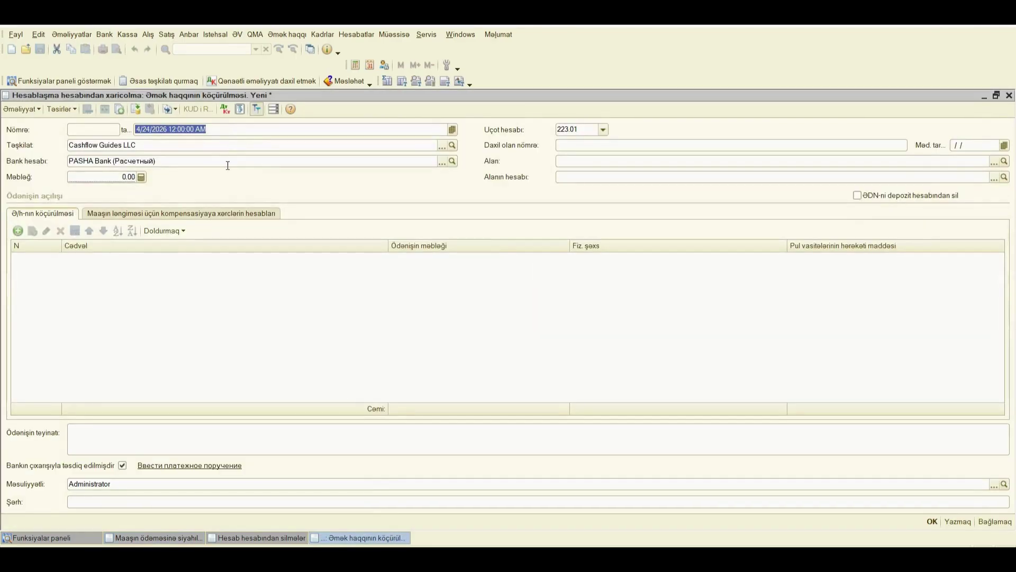
{"action": "key", "text": "Delete"}
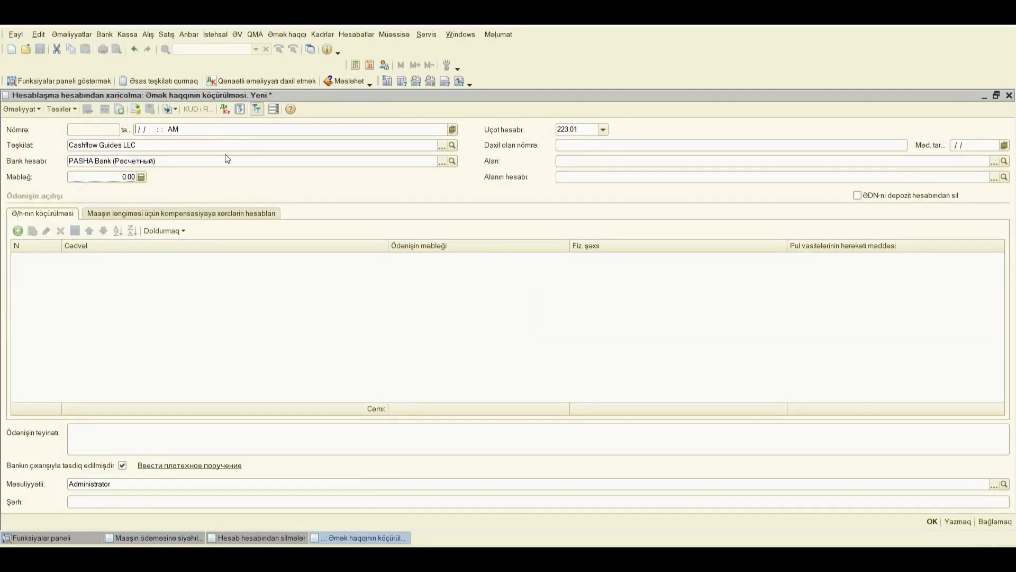
{"action": "type", "text": "01/31/2025 : : AM"}
- Look through the organization's bank accounts and the available accounting accounts without changing the selection
{"action": "left_click", "coordinate": [442, 162]}
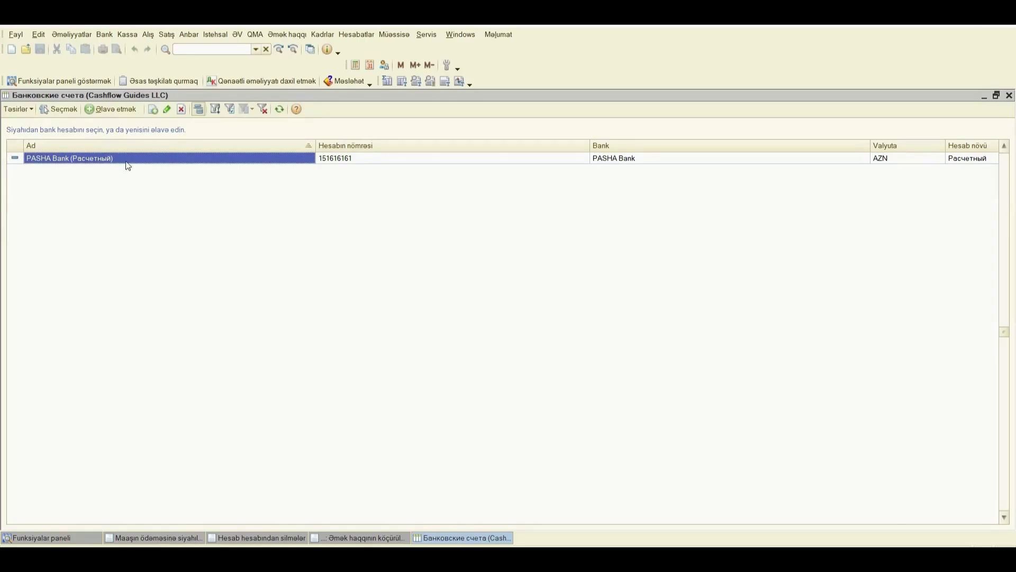
{"action": "left_click", "coordinate": [1008, 95]}
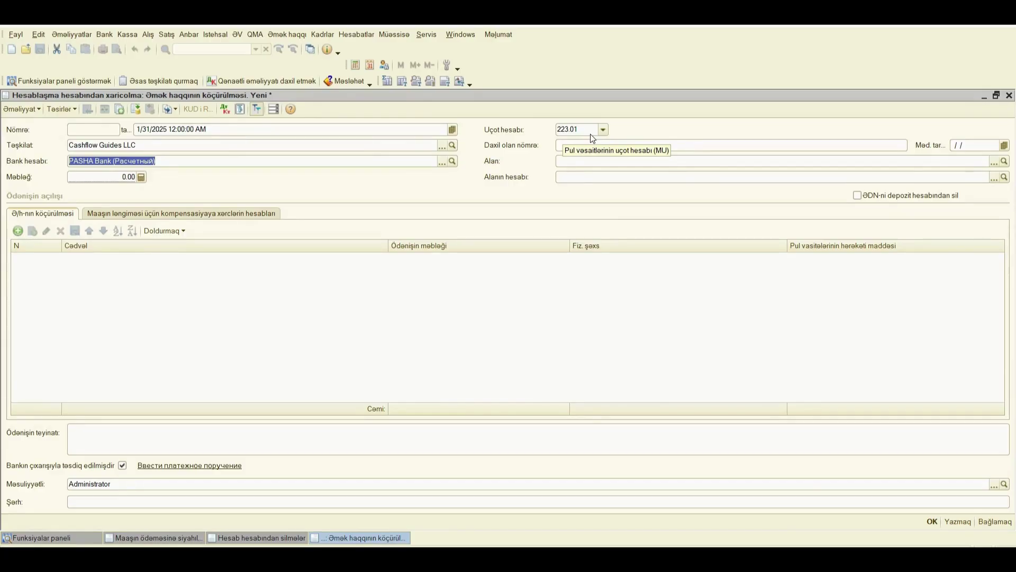
{"action": "left_click", "coordinate": [604, 132]}
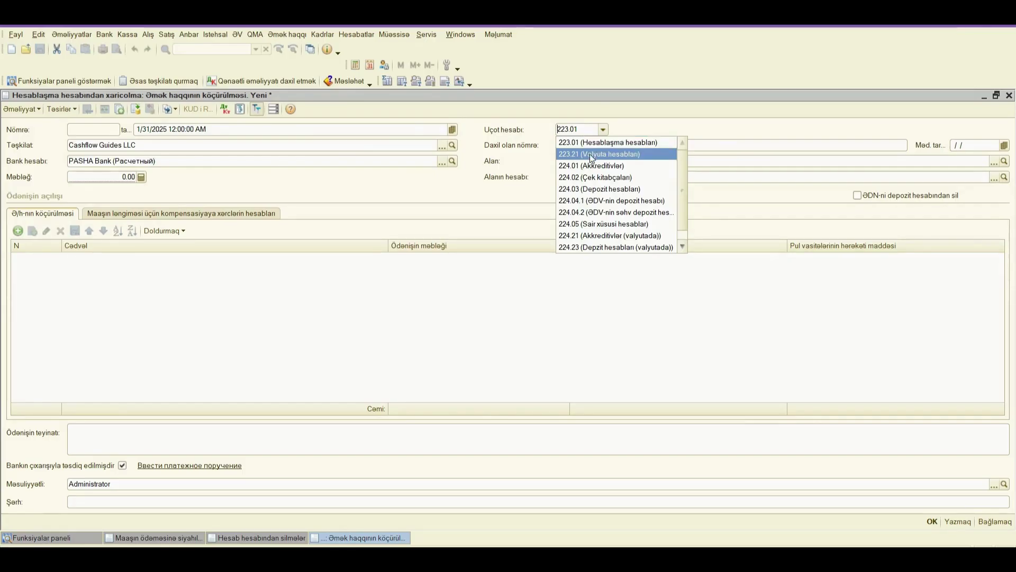
{"action": "left_click", "coordinate": [669, 123]}
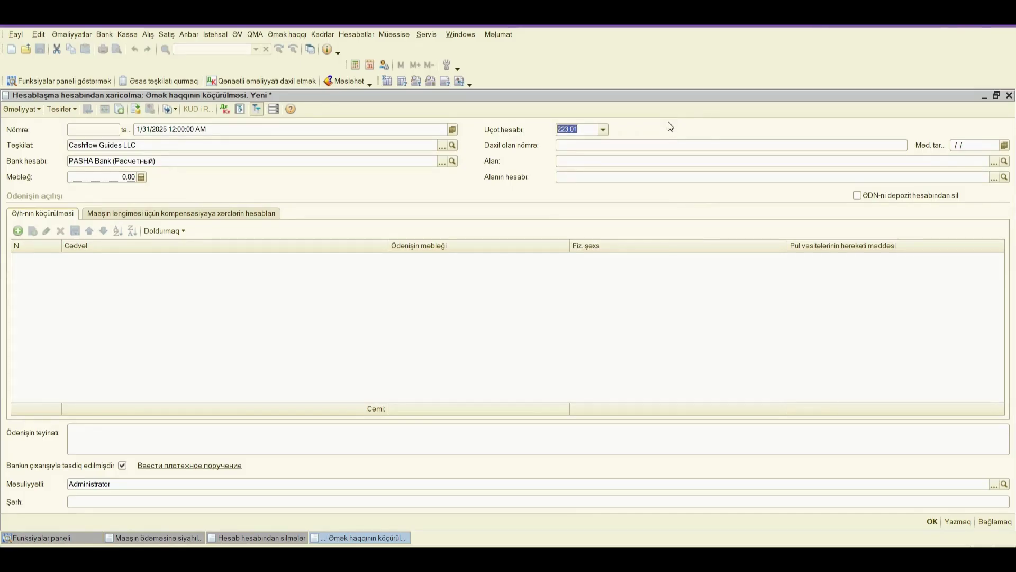
- Set the incoming document date of the salary transfer to 02/01/2025
{"action": "left_click", "coordinate": [955, 145]}
{"action": "left_click", "coordinate": [956, 145]}
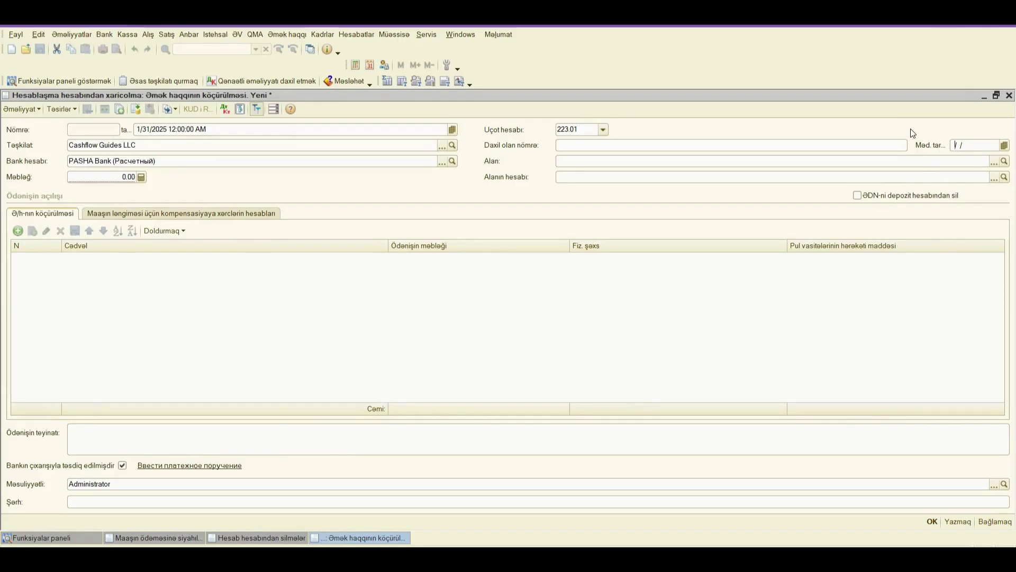
{"action": "left_click", "coordinate": [155, 130]}
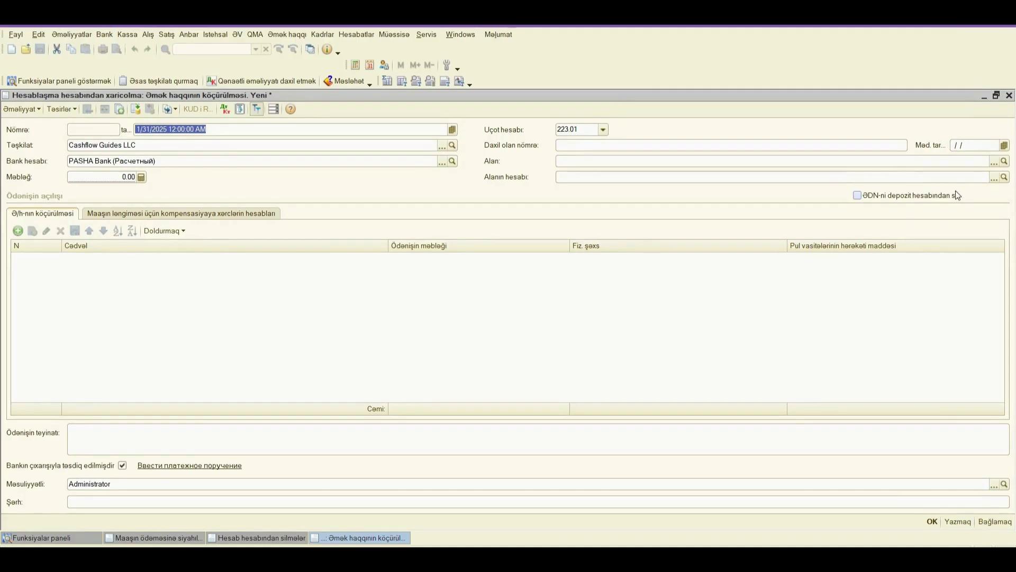
{"action": "left_click", "coordinate": [953, 150]}
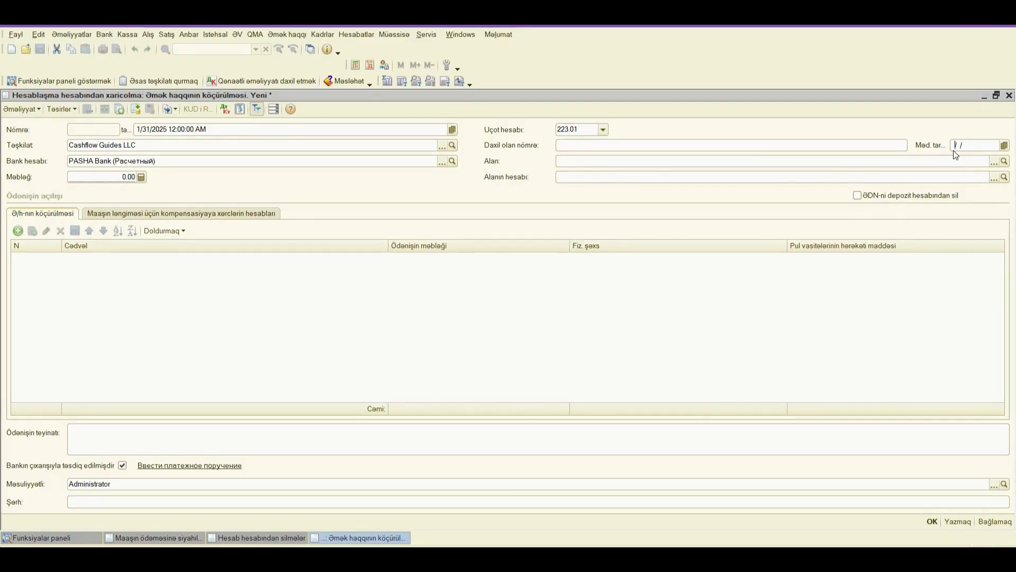
{"action": "type", "text": "2/01/2025"}
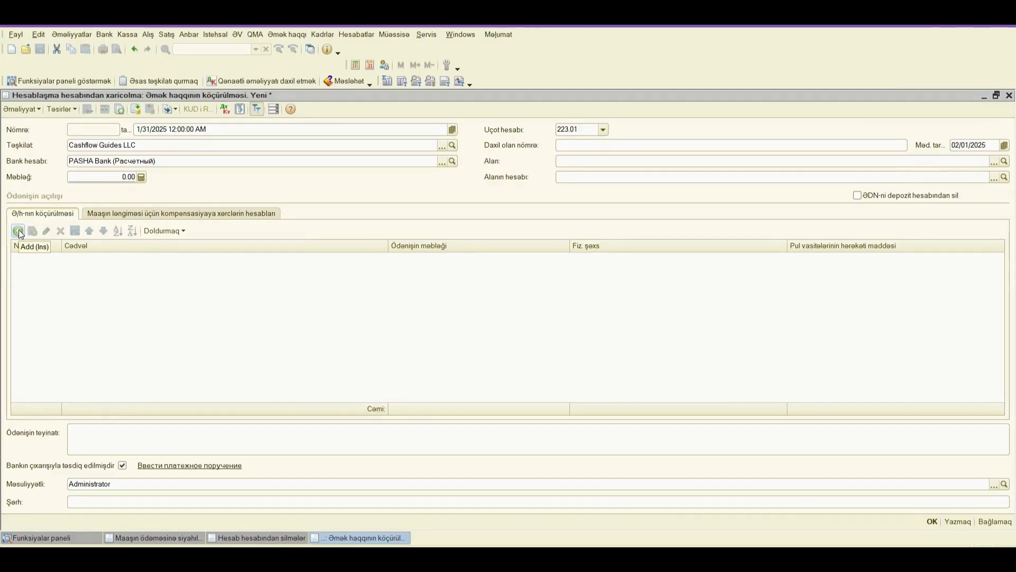
- Fill the salary transfer table from the salary payment statement dated 1/31/2025 and check the row's amount and recipient
{"action": "left_click", "coordinate": [164, 231]}
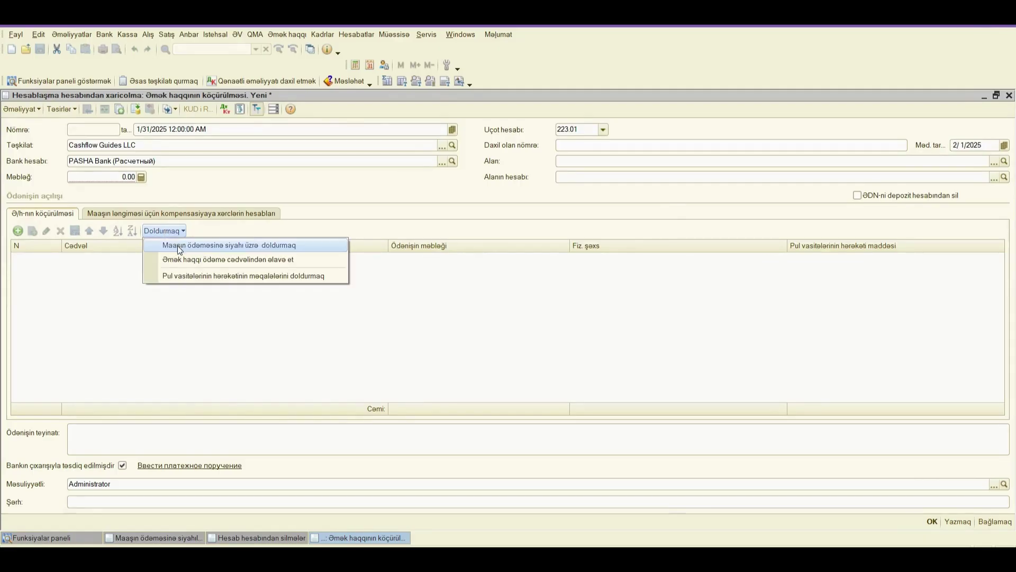
{"action": "left_click", "coordinate": [278, 246]}
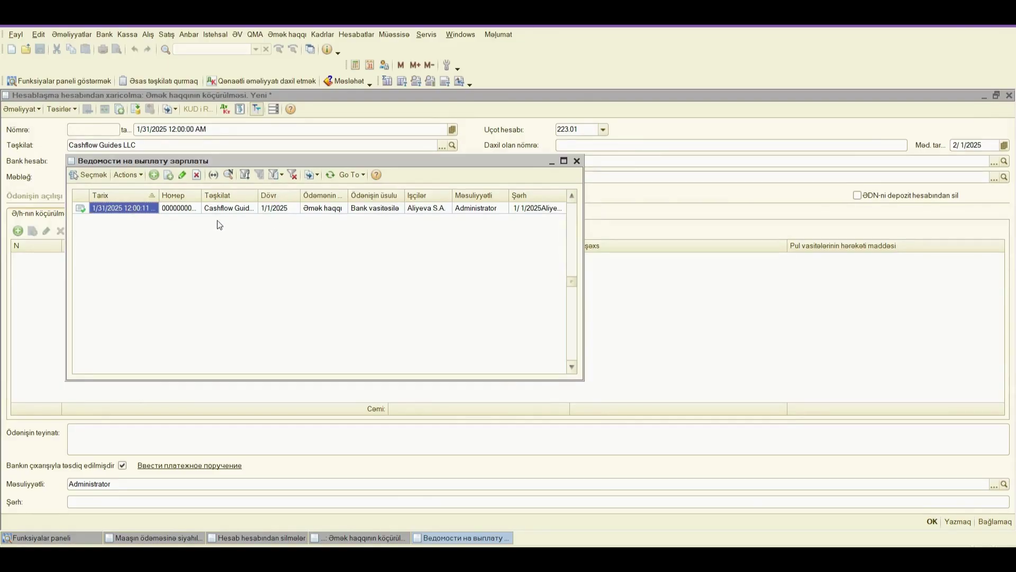
{"action": "double_click", "coordinate": [136, 208]}
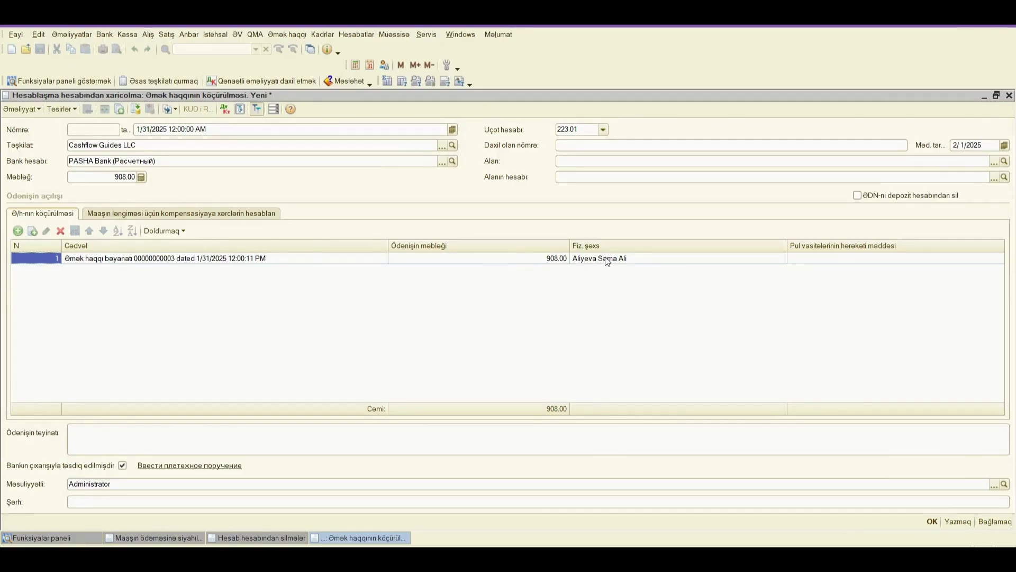
{"action": "left_click", "coordinate": [522, 259]}
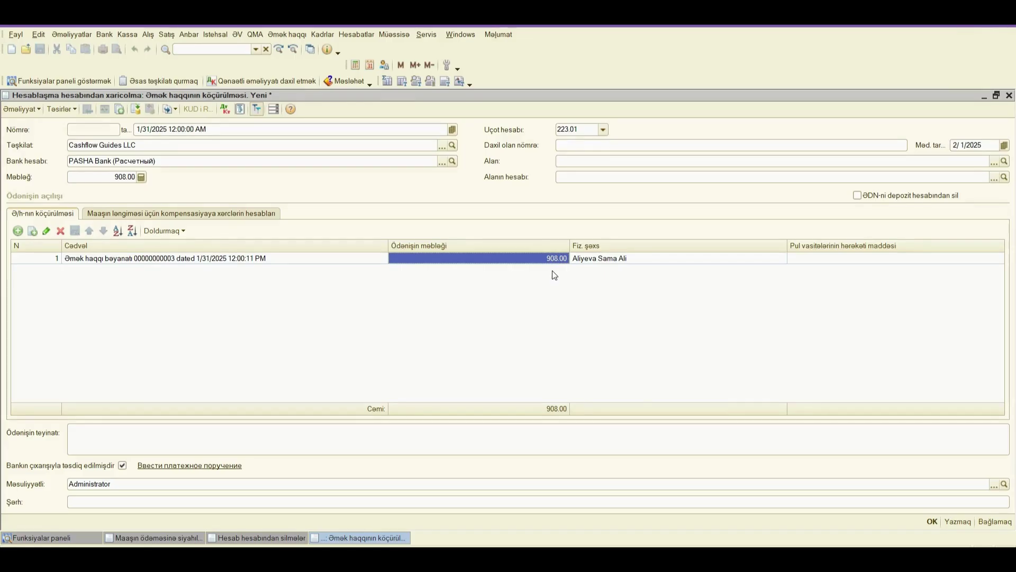
{"action": "left_click", "coordinate": [602, 259]}
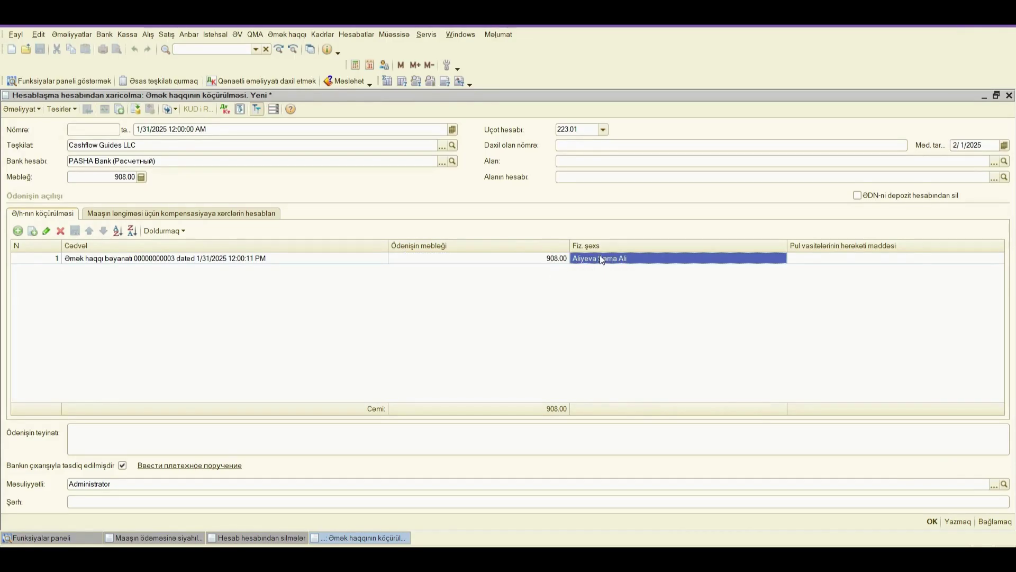
{"action": "left_click", "coordinate": [547, 261]}
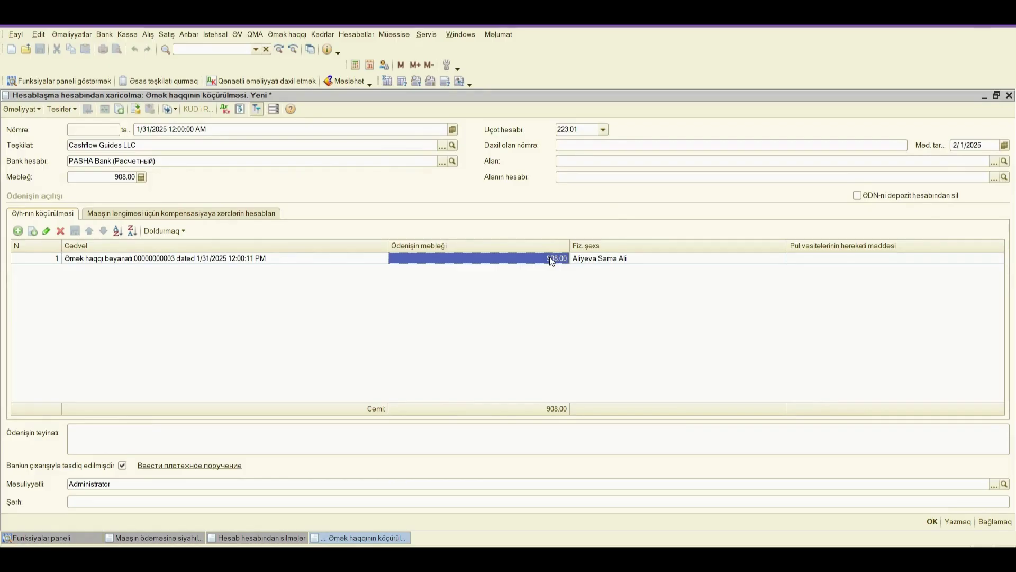
- Open the cash flow item selection for the payment row and go into the Cashflow Guidess LLC group
{"action": "left_click", "coordinate": [849, 259]}
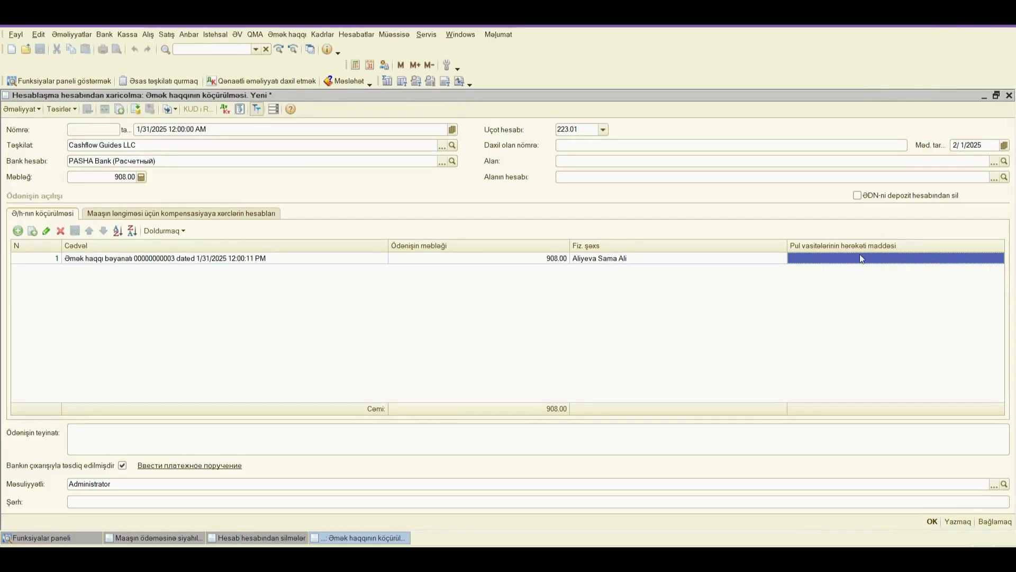
{"action": "double_click", "coordinate": [878, 258]}
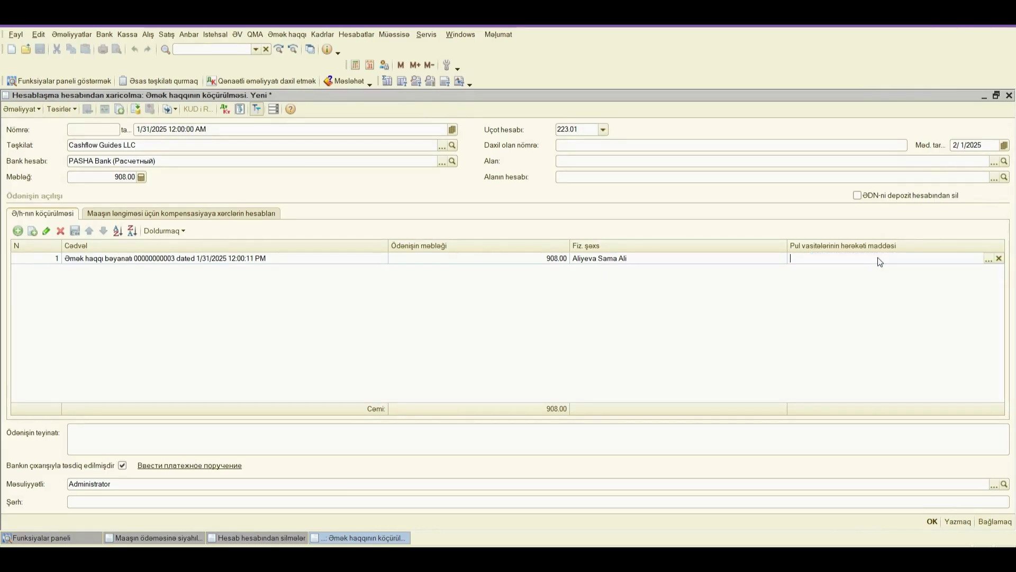
{"action": "left_click", "coordinate": [988, 259]}
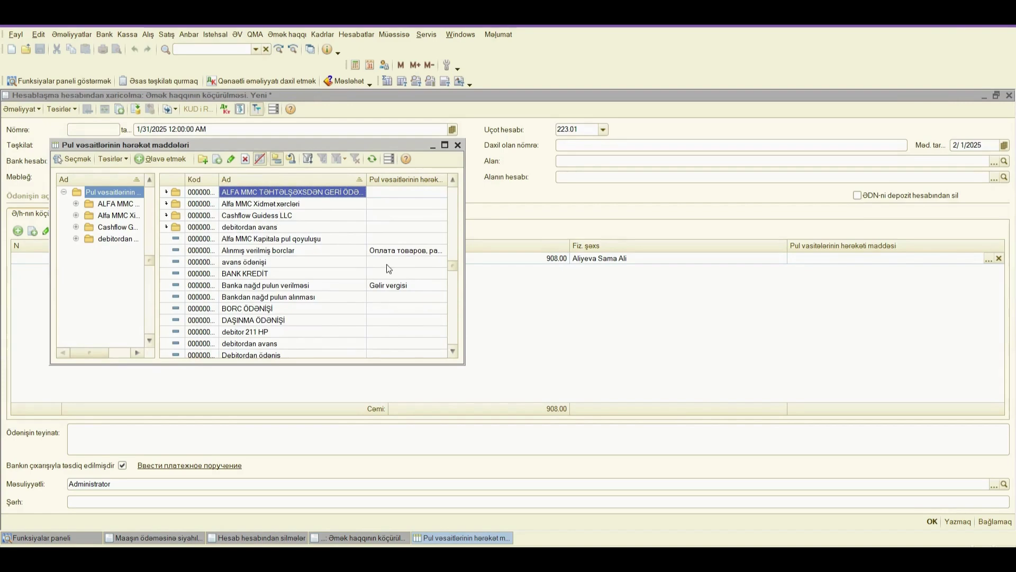
{"action": "double_click", "coordinate": [246, 217]}
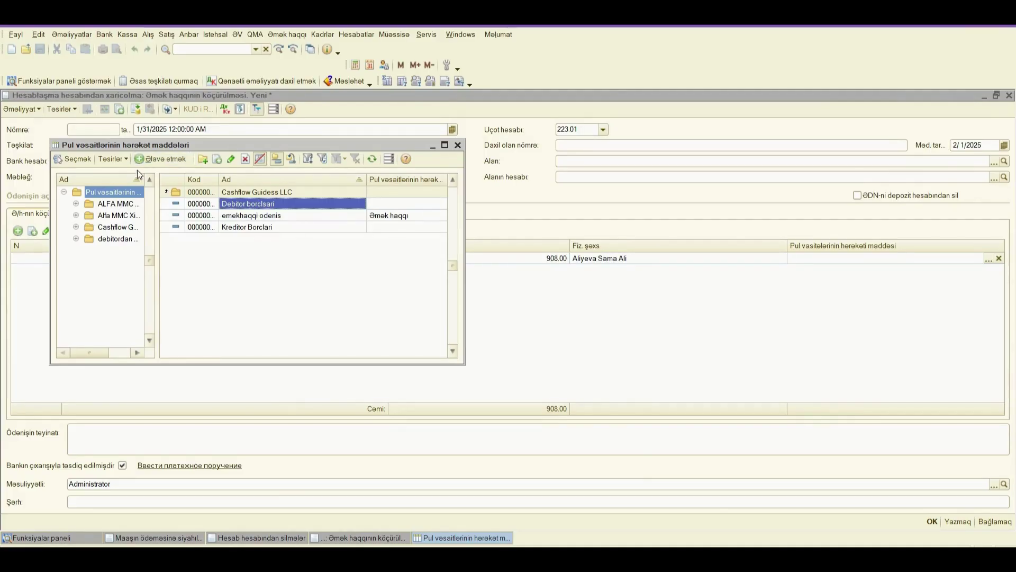
{"action": "left_click", "coordinate": [147, 161]}
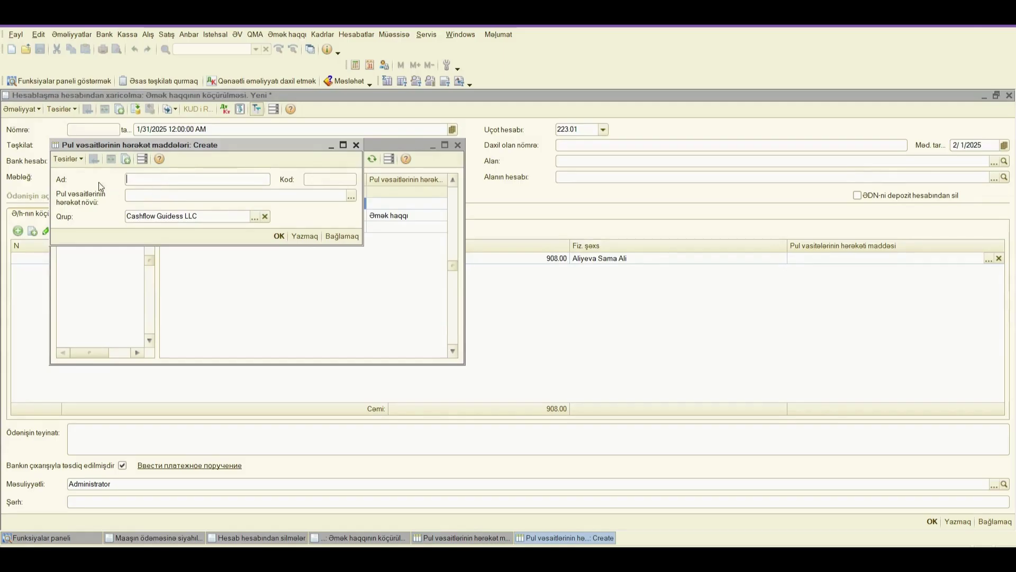
{"action": "type", "text": "emek haqqi"}
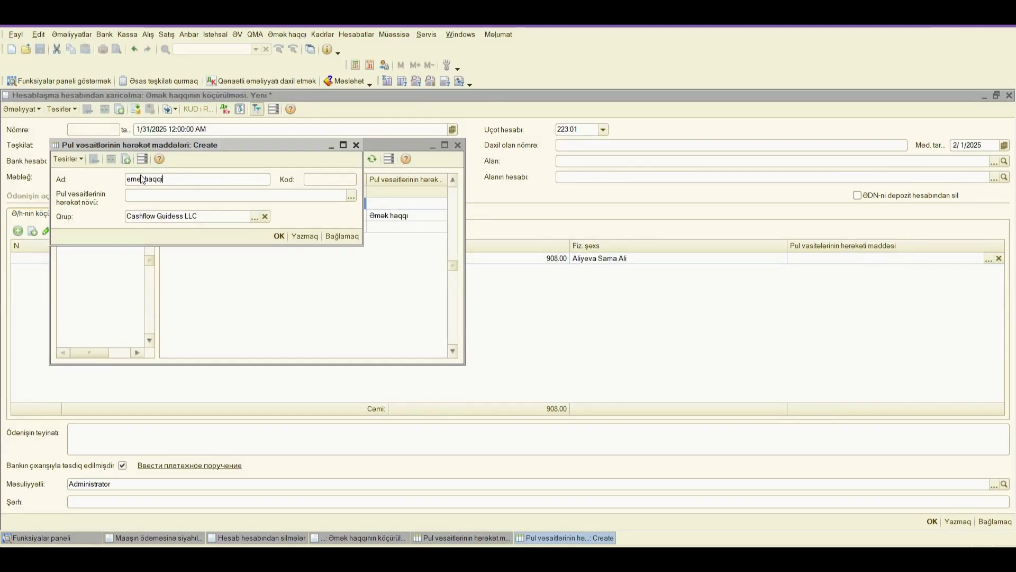
{"action": "left_click", "coordinate": [142, 179]}
{"action": "key", "text": "BackSpace"}
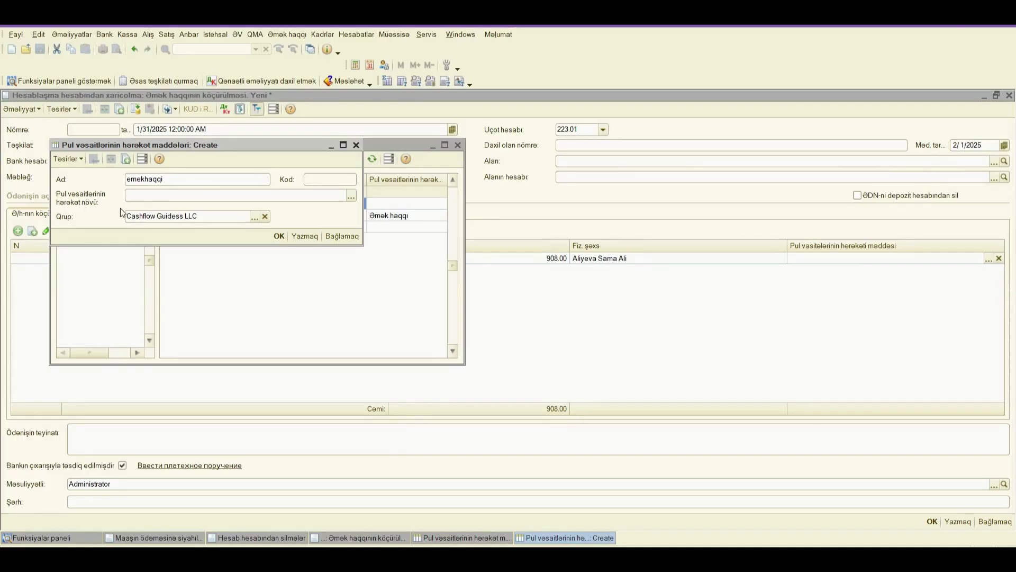
{"action": "left_click", "coordinate": [350, 196]}
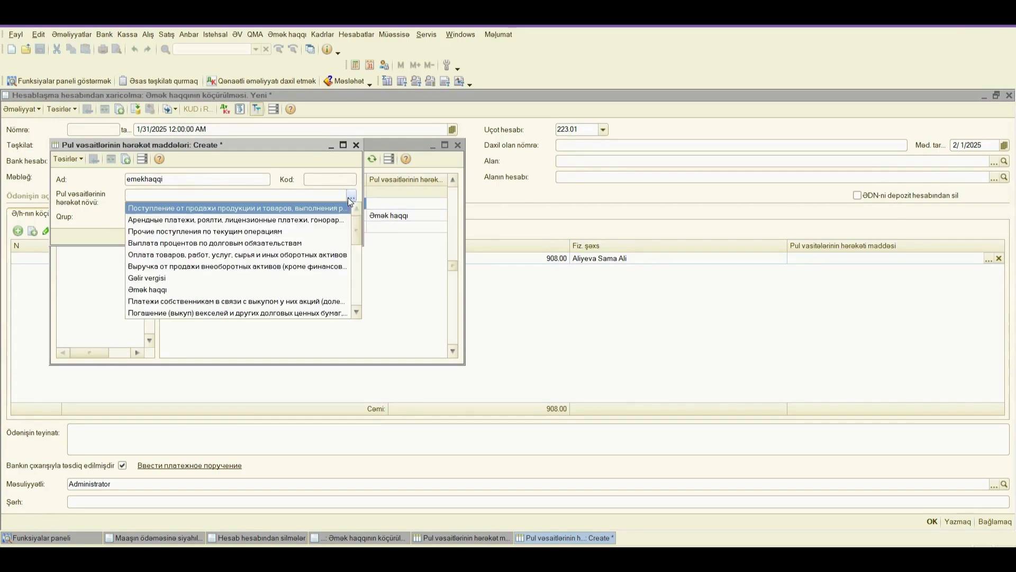
{"action": "left_click", "coordinate": [154, 290]}
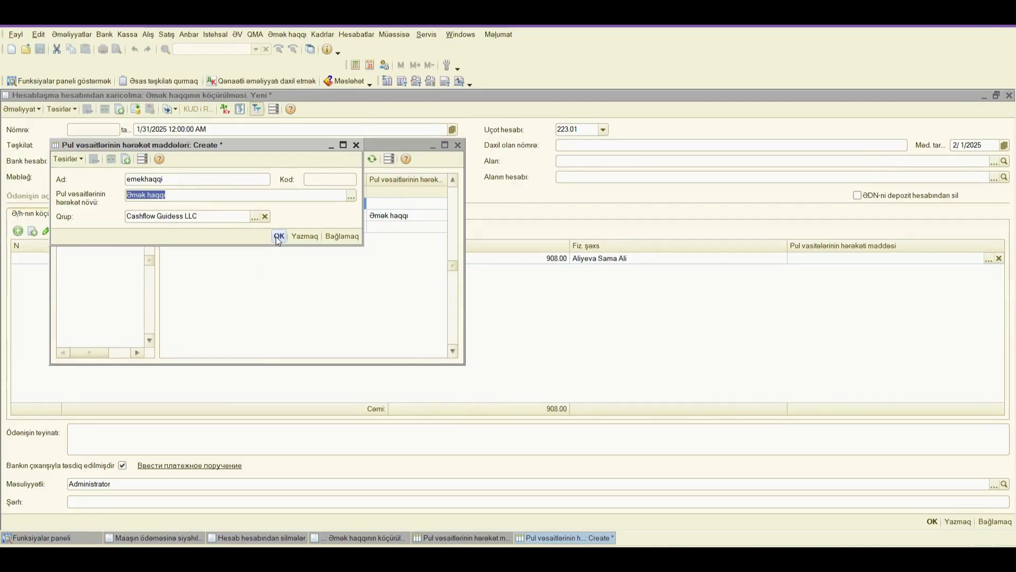
{"action": "left_click", "coordinate": [356, 145]}
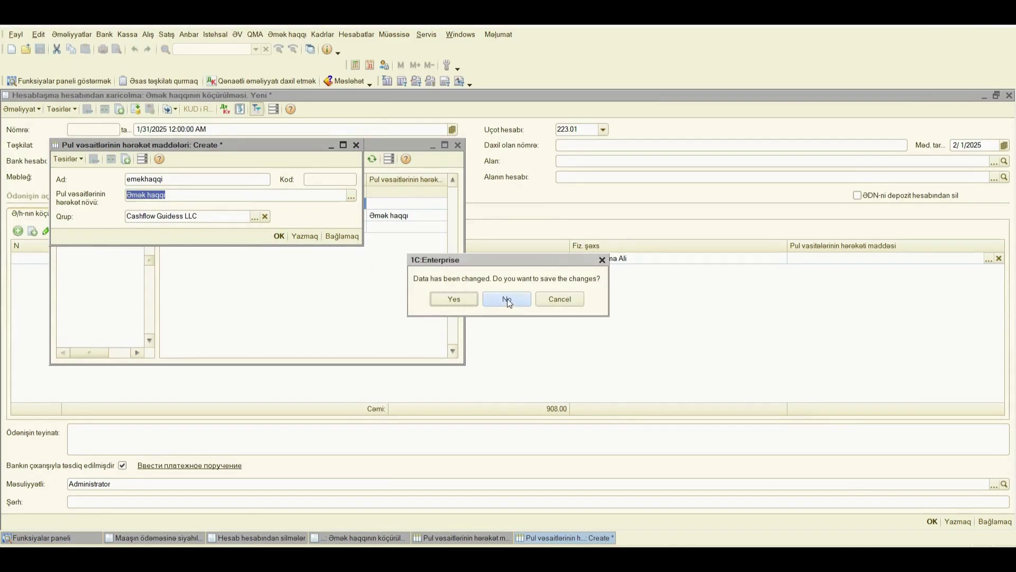
{"action": "left_click", "coordinate": [506, 299]}
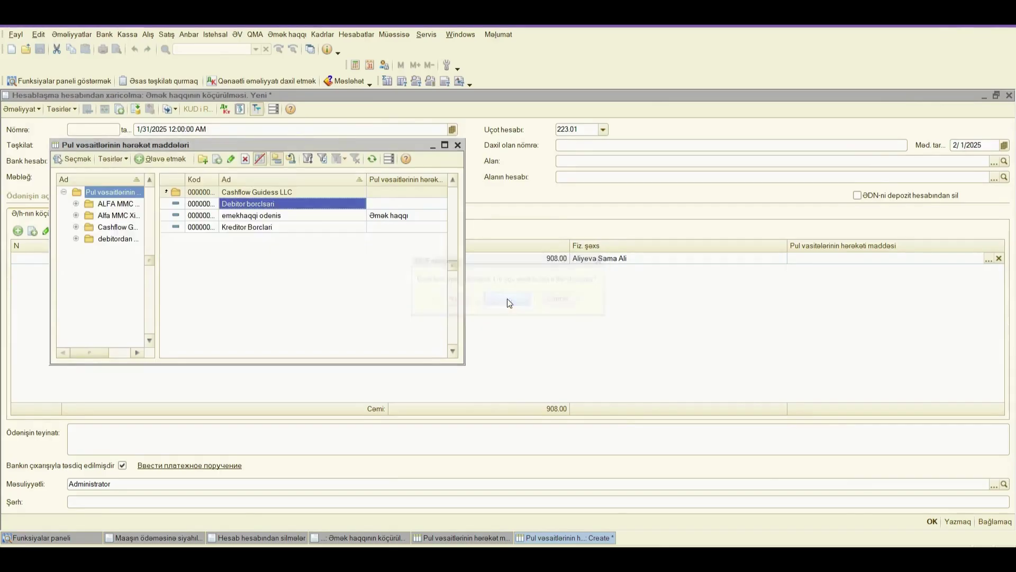
- Assign the existing emekhaqqi odenis cash flow item to the payment row and copy its name into the payment purpose
{"action": "left_click", "coordinate": [251, 216]}
{"action": "double_click", "coordinate": [249, 214]}
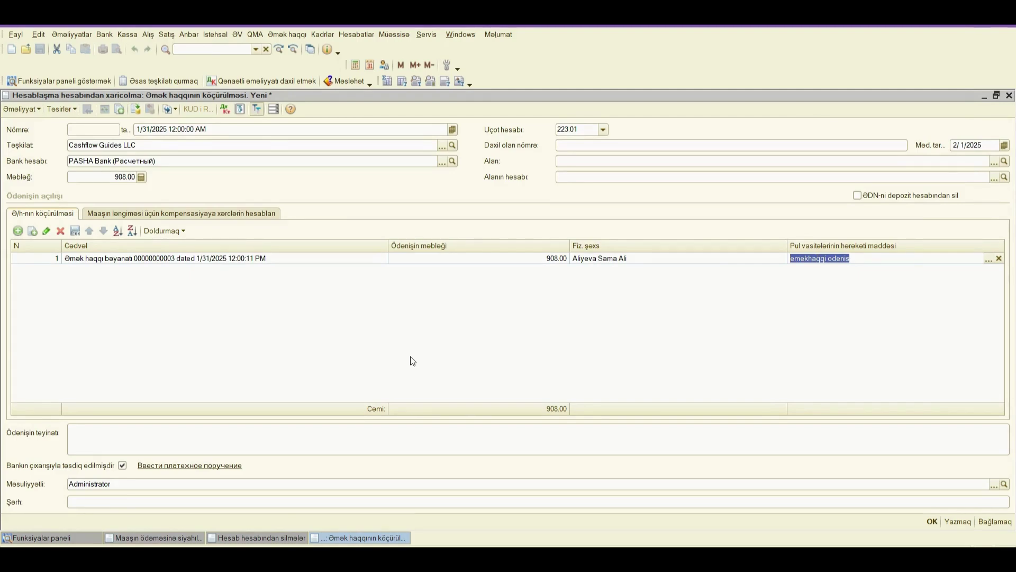
{"action": "left_click", "coordinate": [114, 437]}
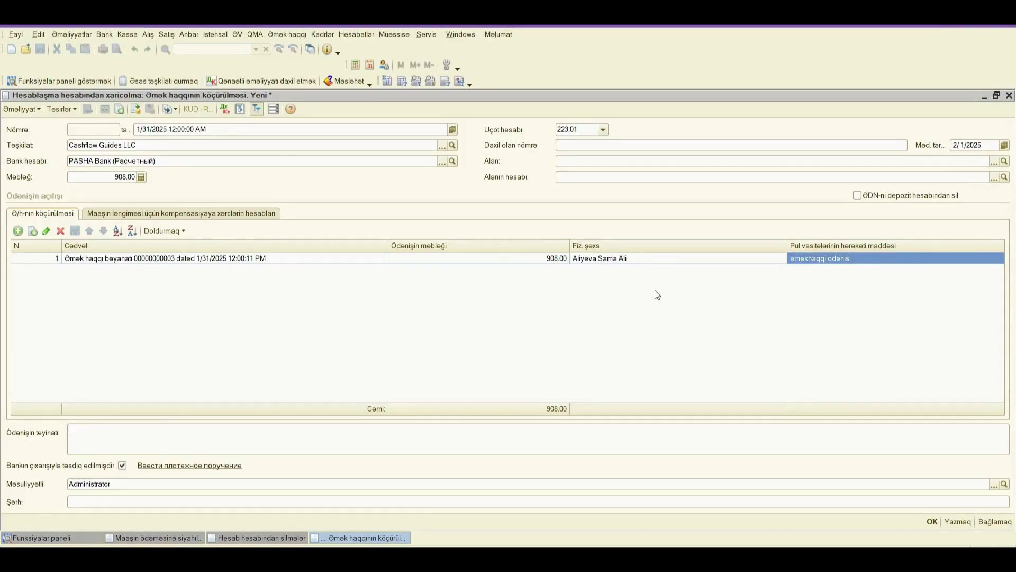
{"action": "double_click", "coordinate": [816, 259]}
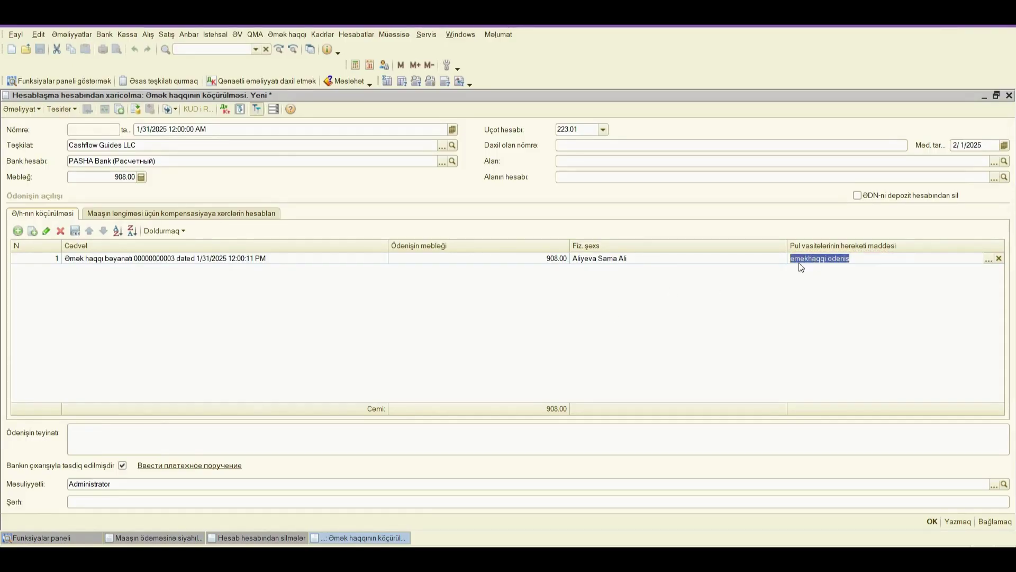
{"action": "right_click", "coordinate": [840, 260]}
{"action": "left_click", "coordinate": [874, 316]}
{"action": "left_click", "coordinate": [137, 437]}
{"action": "right_click", "coordinate": [137, 437]}
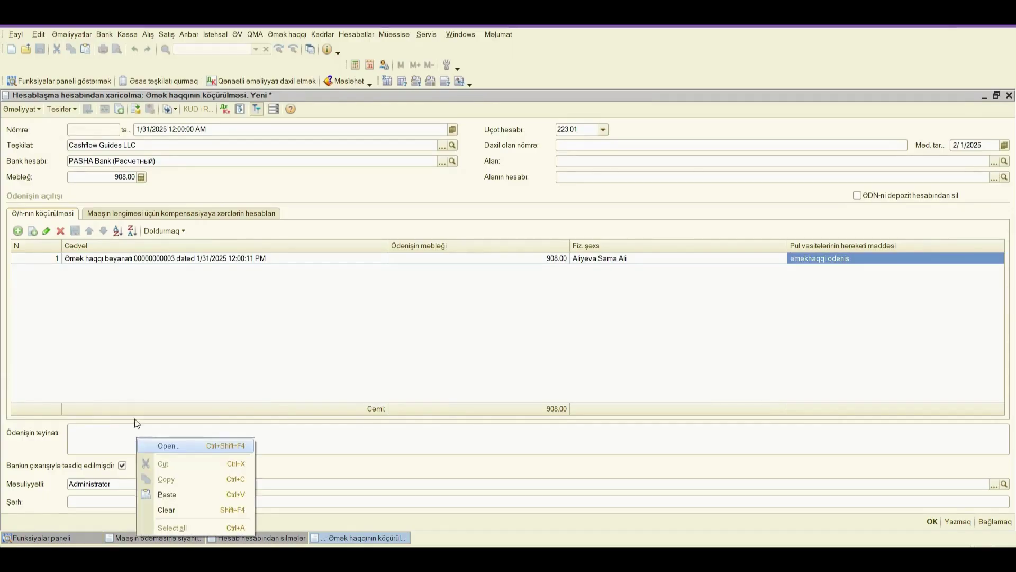
{"action": "left_click", "coordinate": [177, 496]}
- Append a hyphen and the salary statement reference copied from the payment row to the payment purpose
{"action": "left_click", "coordinate": [165, 258]}
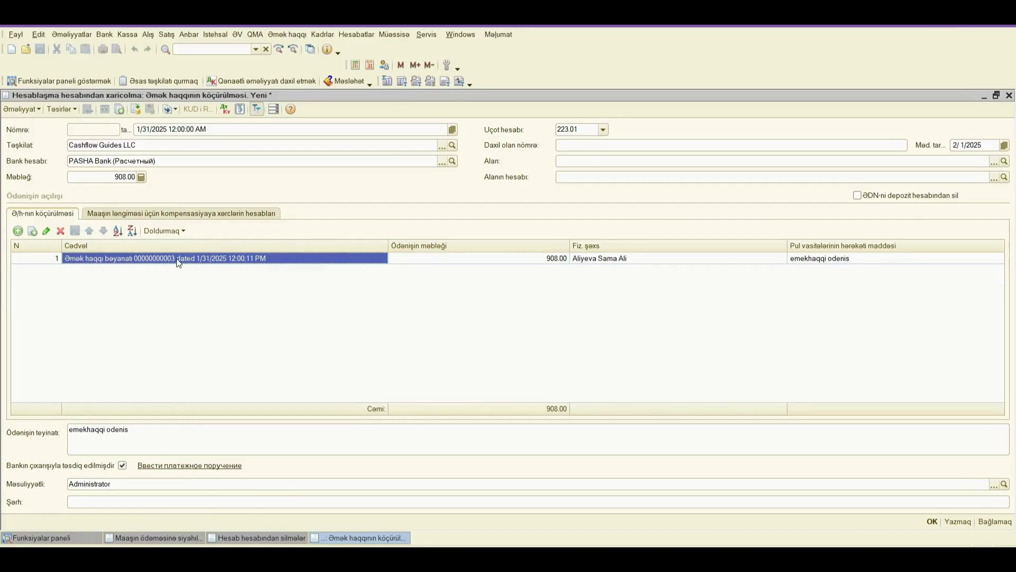
{"action": "double_click", "coordinate": [178, 261]}
{"action": "right_click", "coordinate": [178, 261]}
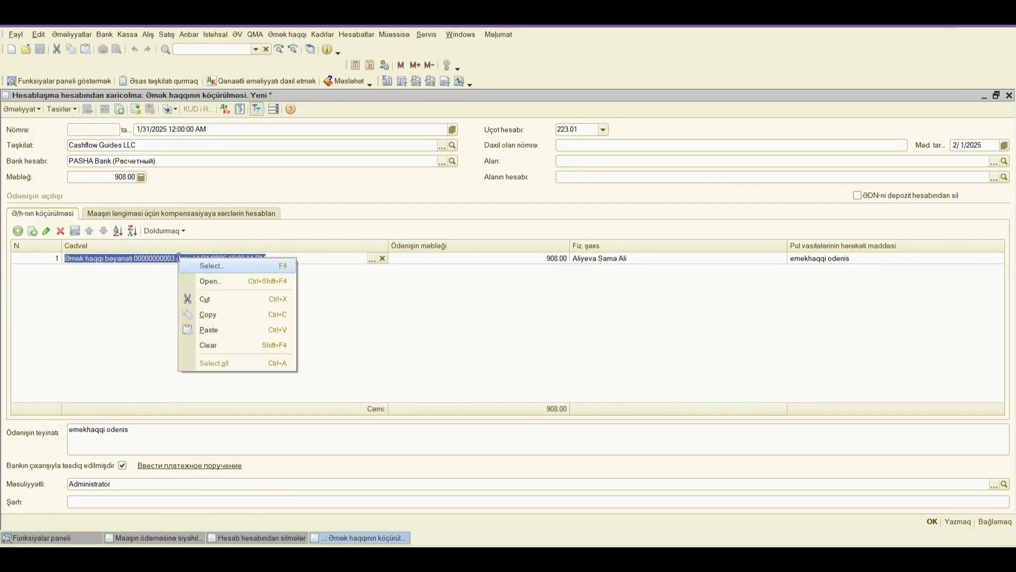
{"action": "left_click", "coordinate": [214, 316]}
{"action": "left_click", "coordinate": [205, 432]}
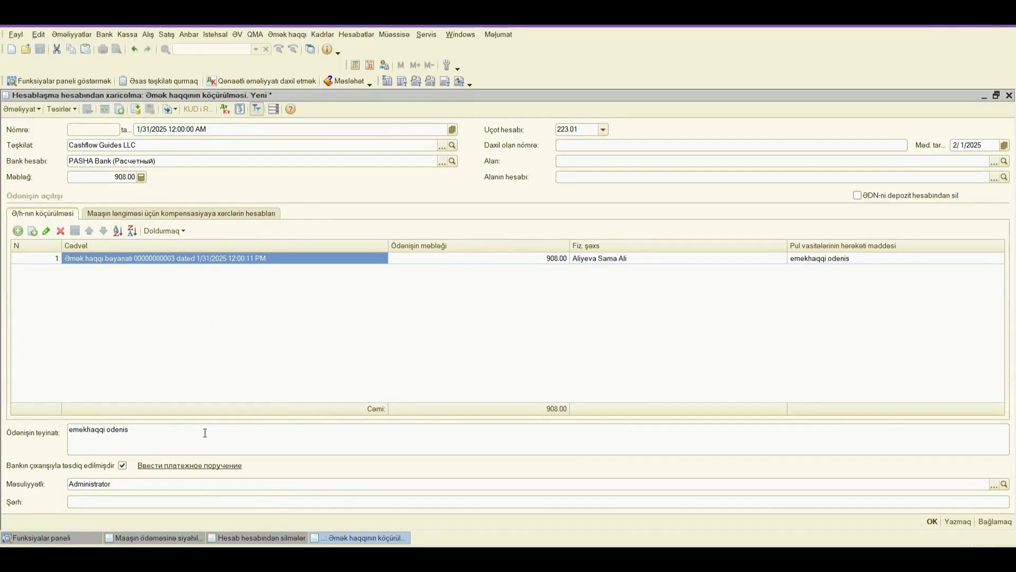
{"action": "type", "text": "-"}
{"action": "right_click", "coordinate": [205, 433]}
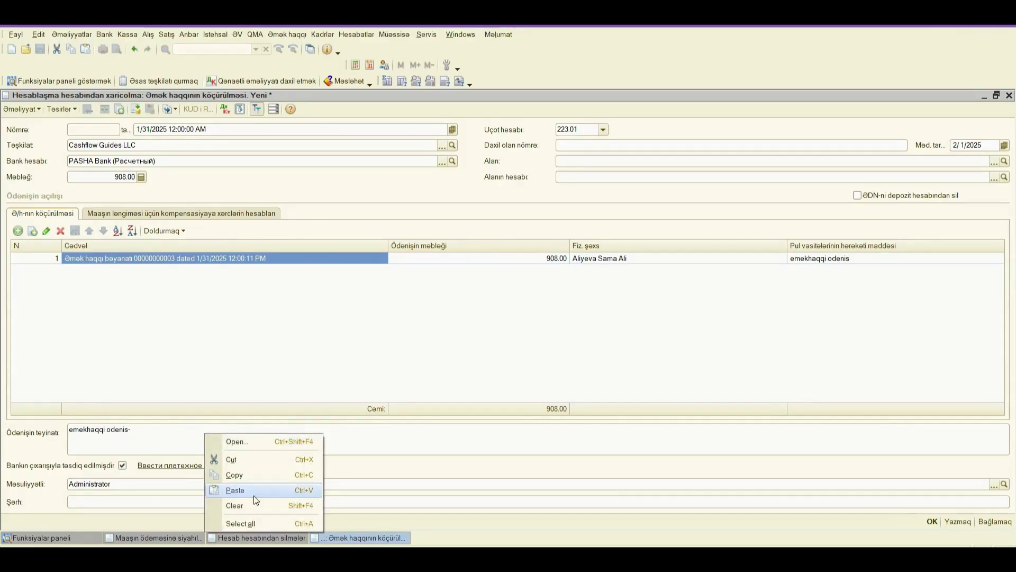
{"action": "left_click", "coordinate": [253, 494]}
- Add the recipient's full name copied from the payment row to the end of the payment purpose
{"action": "double_click", "coordinate": [605, 260]}
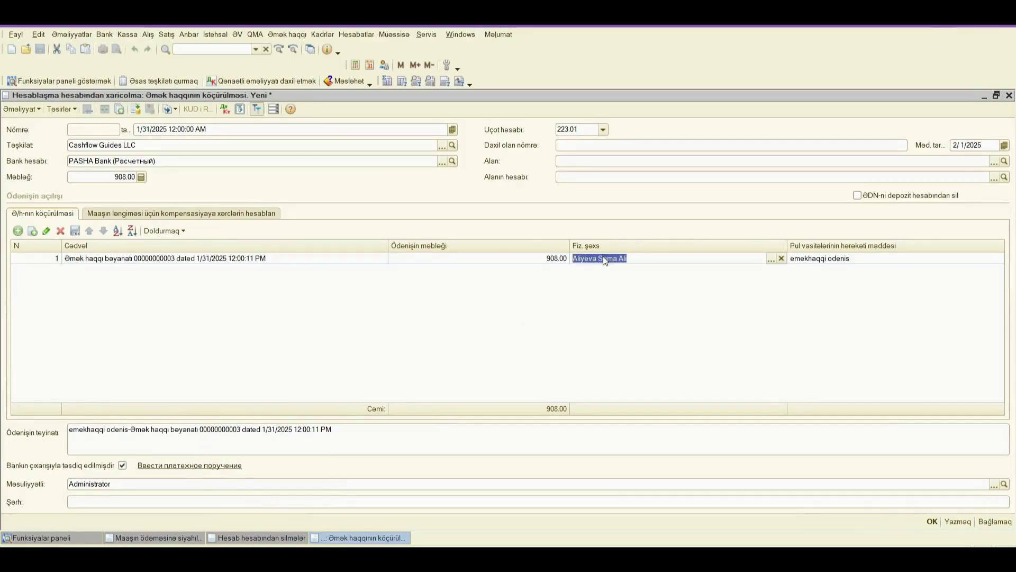
{"action": "right_click", "coordinate": [605, 260]}
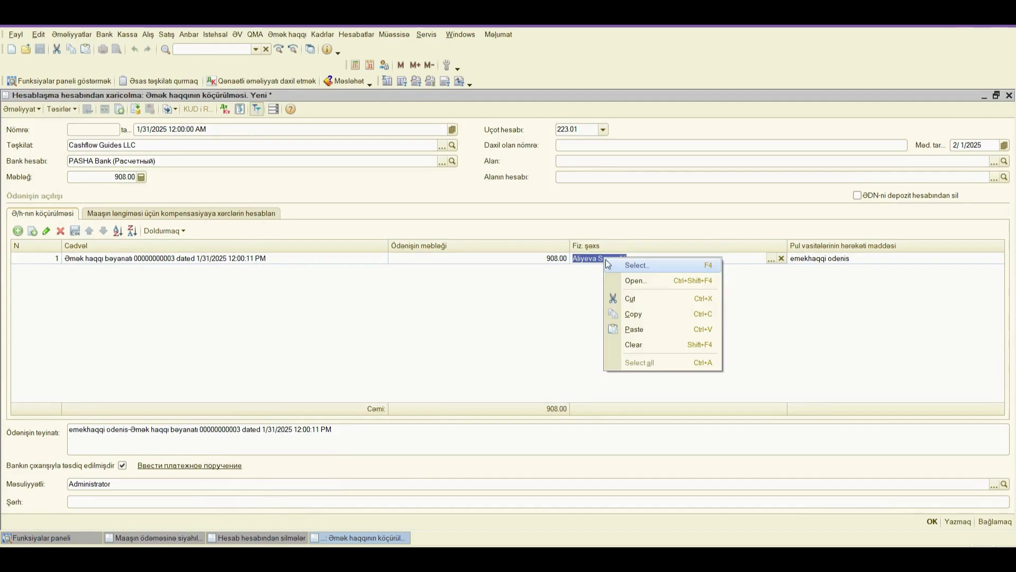
{"action": "left_click", "coordinate": [637, 314]}
{"action": "left_click", "coordinate": [368, 432]}
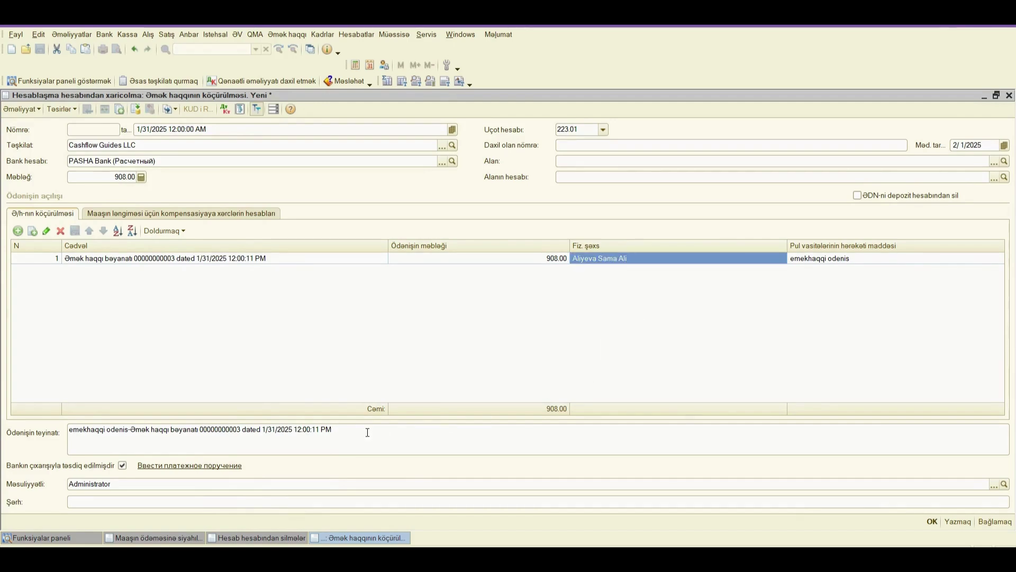
{"action": "right_click", "coordinate": [368, 432]}
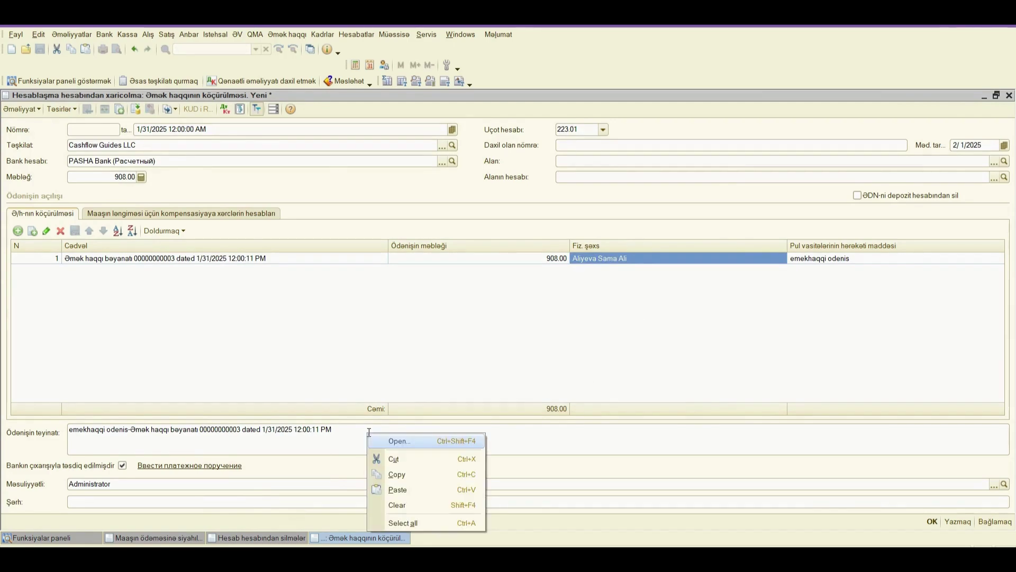
{"action": "left_click", "coordinate": [414, 487]}
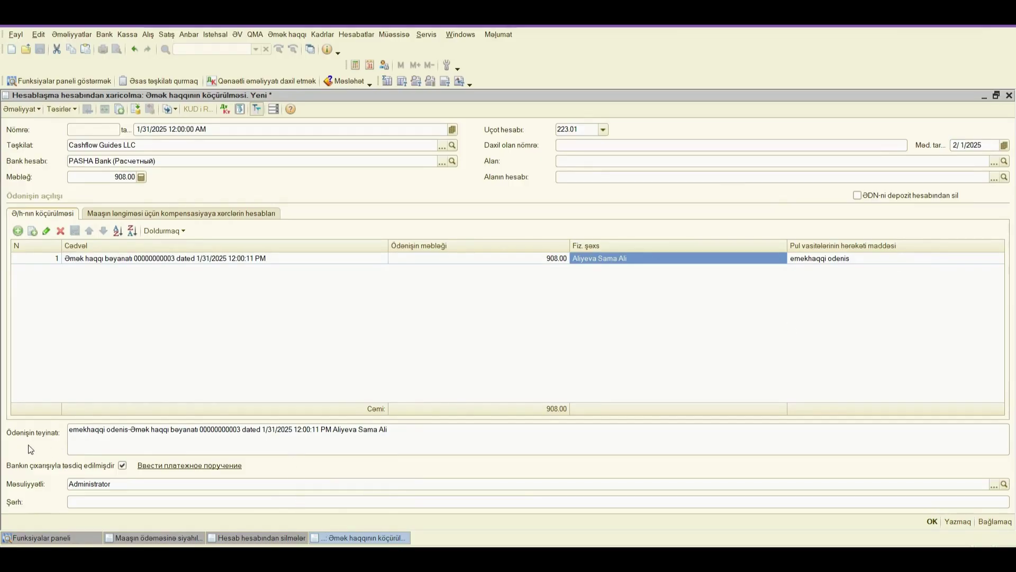
- Copy the complete payment purpose text into the document's comment
{"action": "double_click", "coordinate": [103, 430]}
{"action": "left_click", "coordinate": [410, 429]}
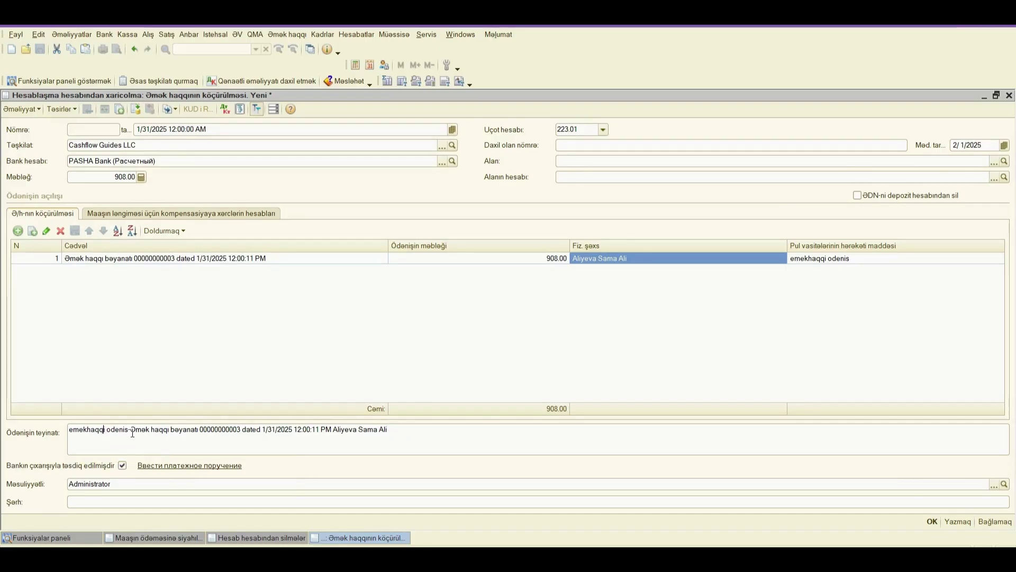
{"action": "left_click_drag", "start_coordinate": [410, 429], "coordinate": [62, 428]}
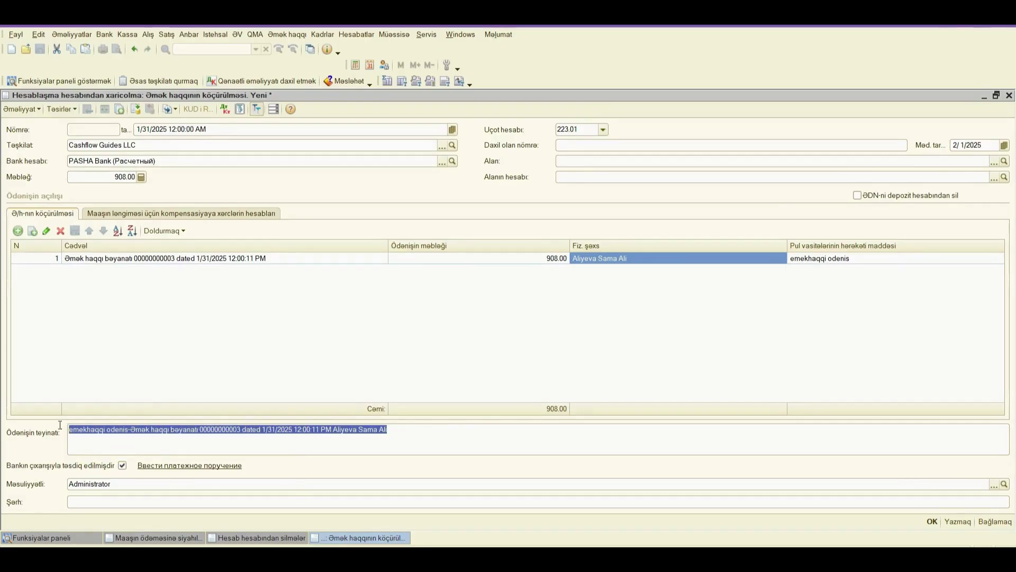
{"action": "left_click", "coordinate": [357, 429]}
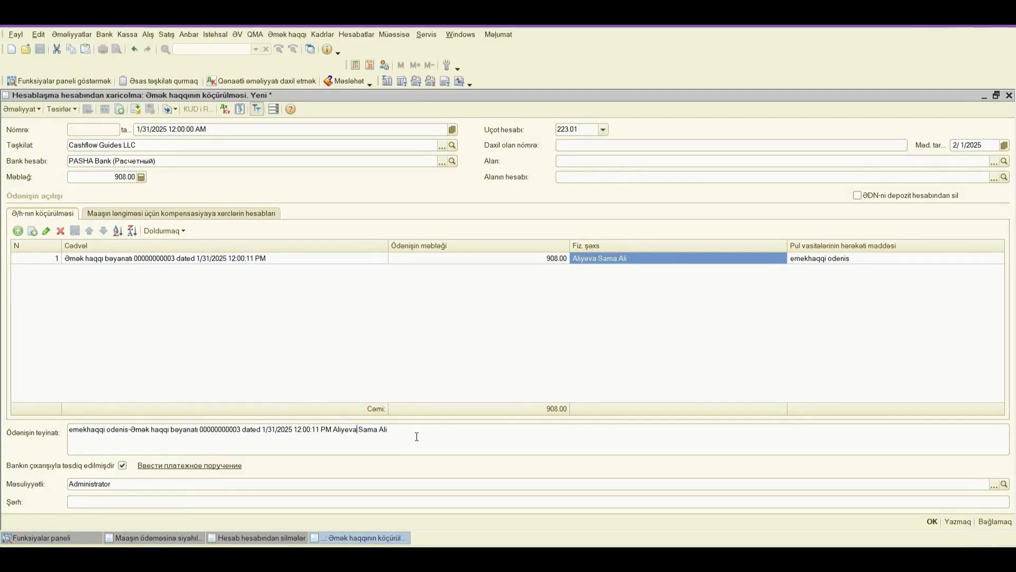
{"action": "left_click_drag", "start_coordinate": [407, 432], "coordinate": [68, 432]}
{"action": "right_click", "coordinate": [79, 431]}
{"action": "left_click", "coordinate": [101, 469]}
{"action": "left_click", "coordinate": [93, 504]}
{"action": "right_click", "coordinate": [93, 504]}
{"action": "left_click", "coordinate": [134, 518]}
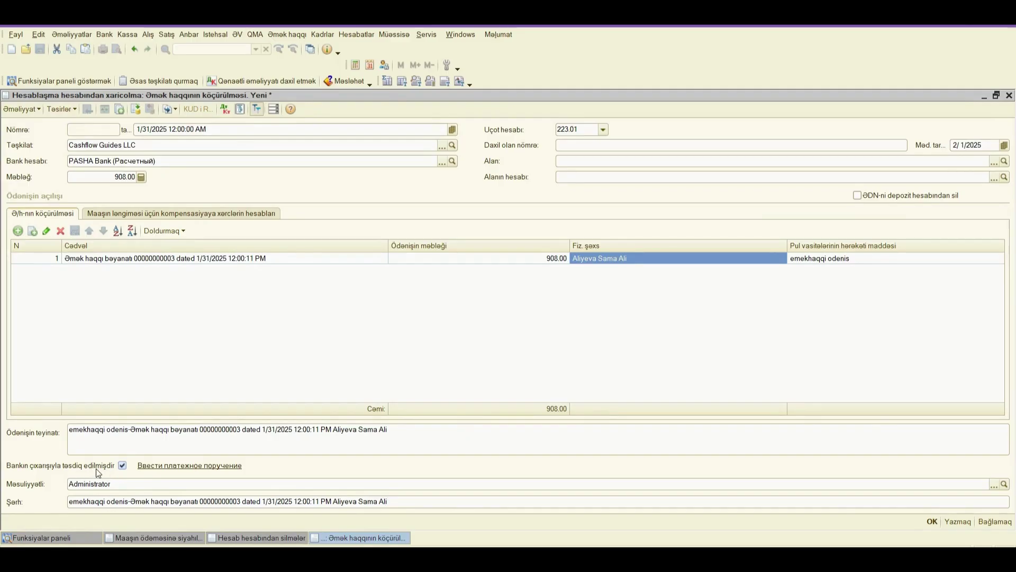
- Check the expense account setting for delayed-salary compensation and the payroll section overview, and return to the salary transfer table
{"action": "left_click", "coordinate": [136, 214]}
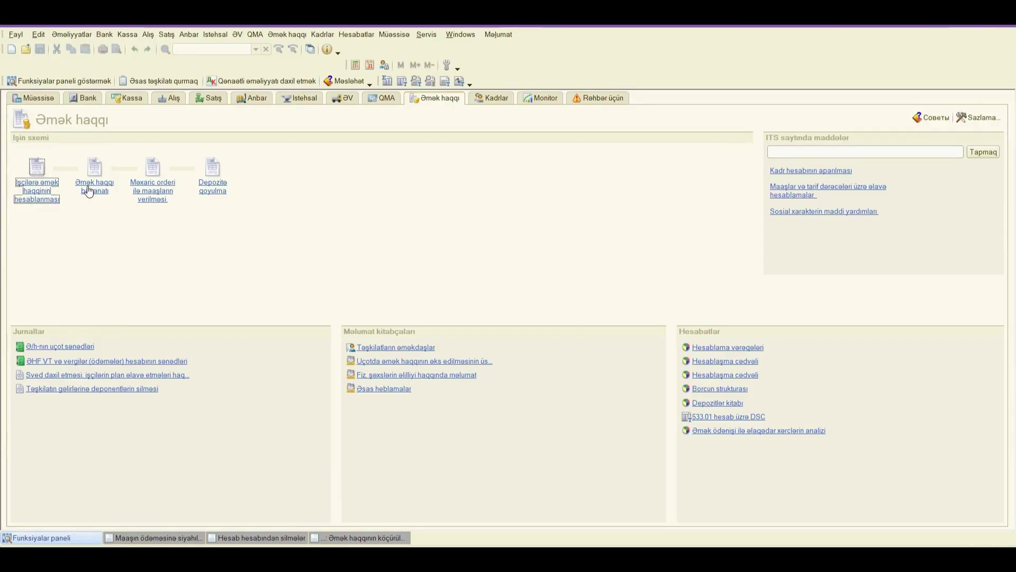
{"action": "left_click", "coordinate": [364, 535]}
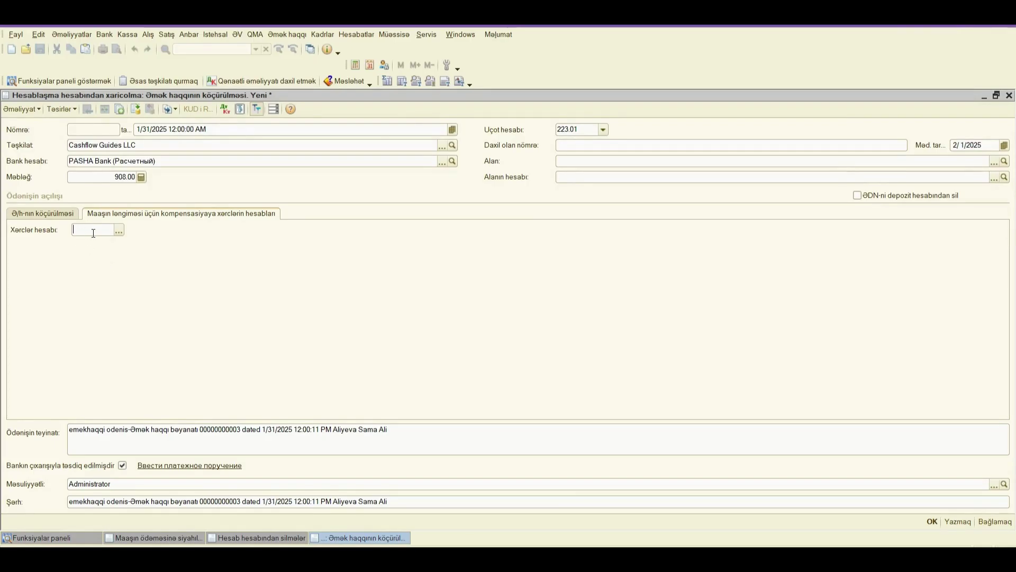
{"action": "left_click", "coordinate": [47, 213]}
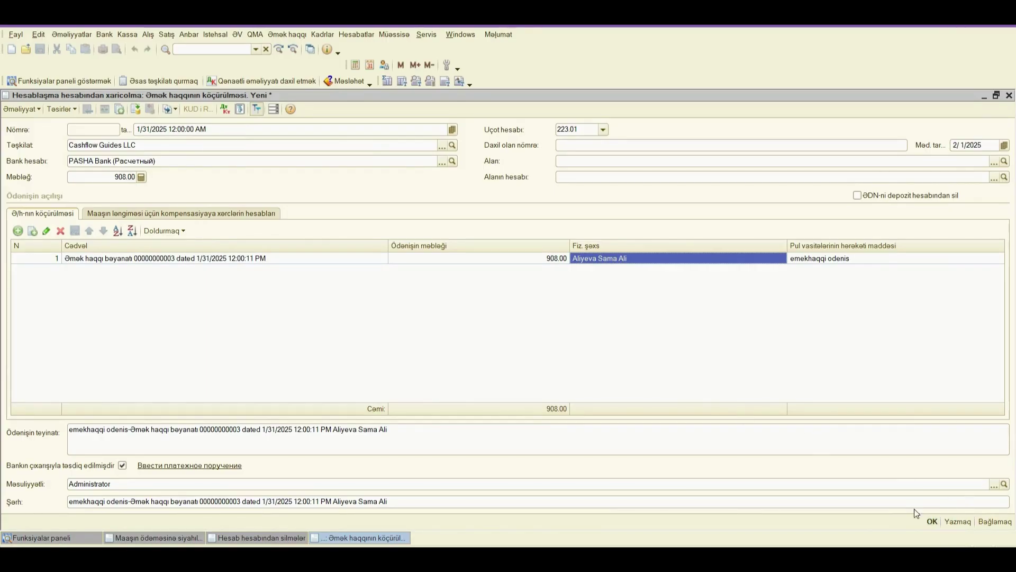
- Post the salary transfer document and review the debit account, credit account and amount of its accounting entry
{"action": "left_click", "coordinate": [136, 109]}
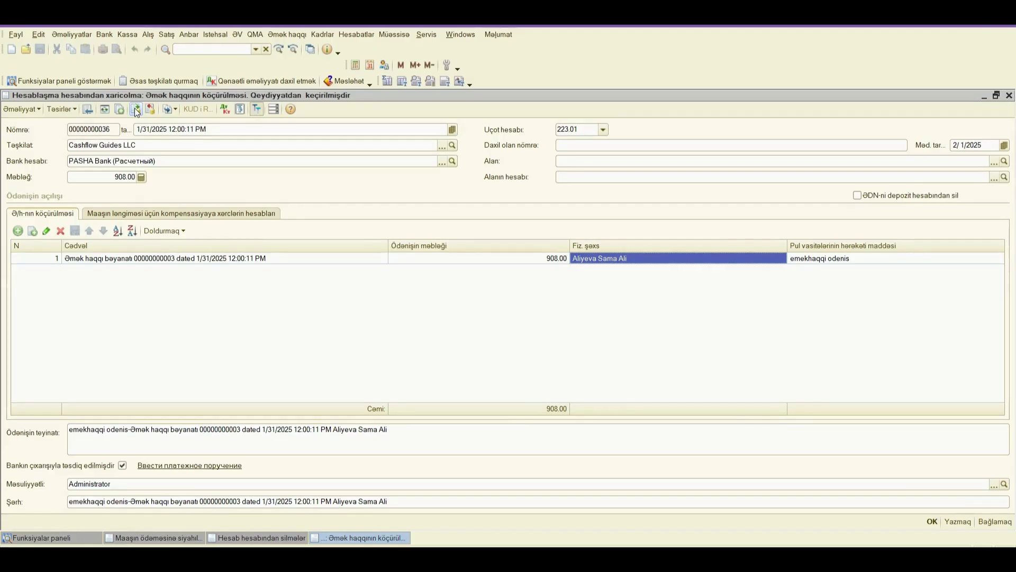
{"action": "left_click", "coordinate": [301, 160]}
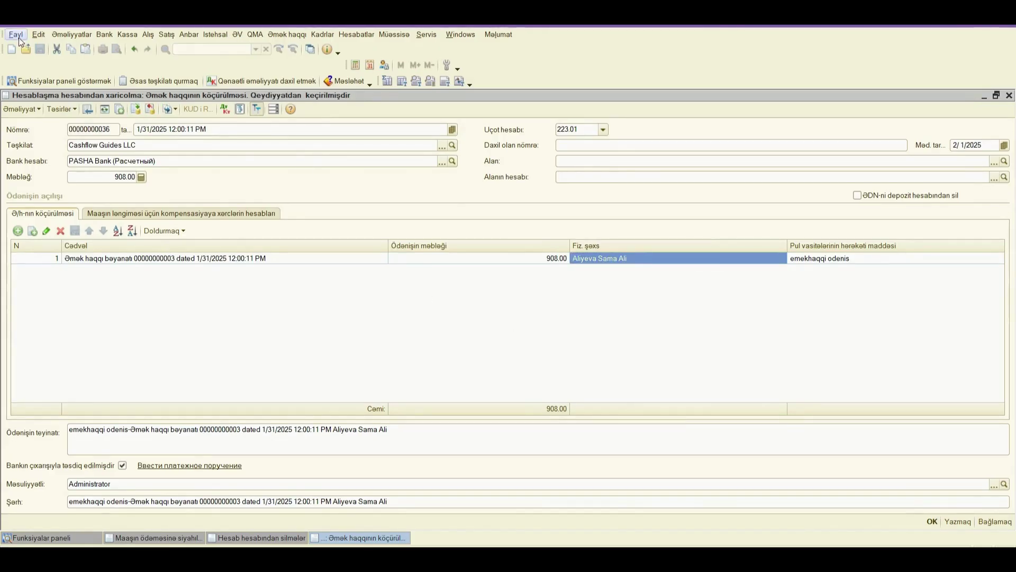
{"action": "left_click", "coordinate": [222, 111]}
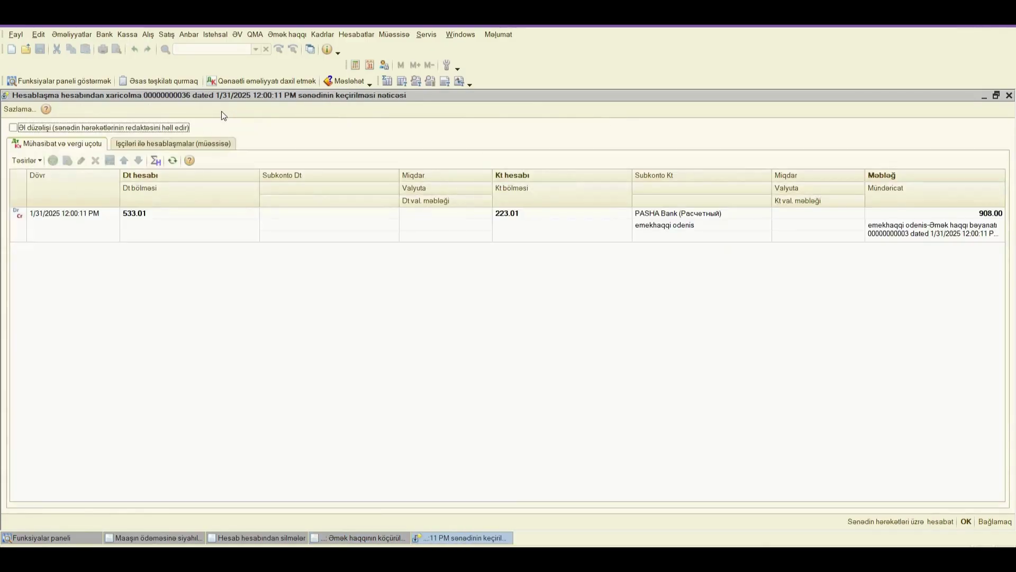
{"action": "left_click", "coordinate": [152, 214]}
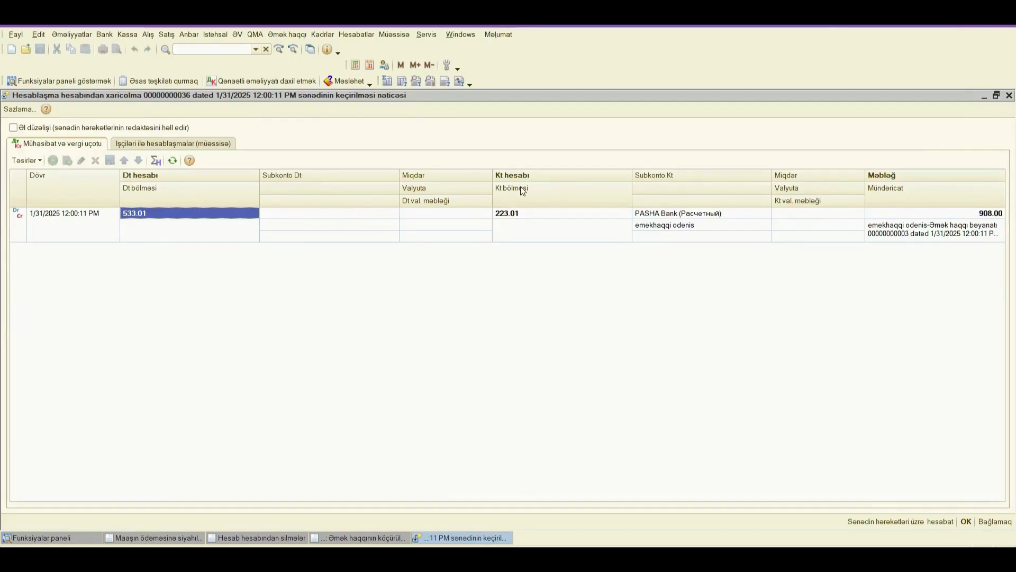
{"action": "left_click", "coordinate": [517, 216]}
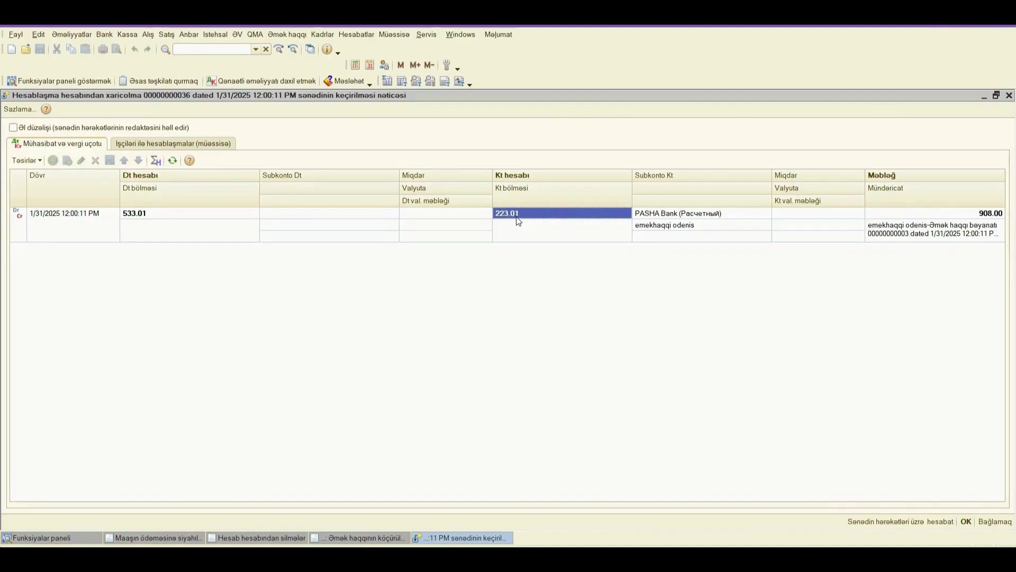
{"action": "left_click", "coordinate": [968, 213]}
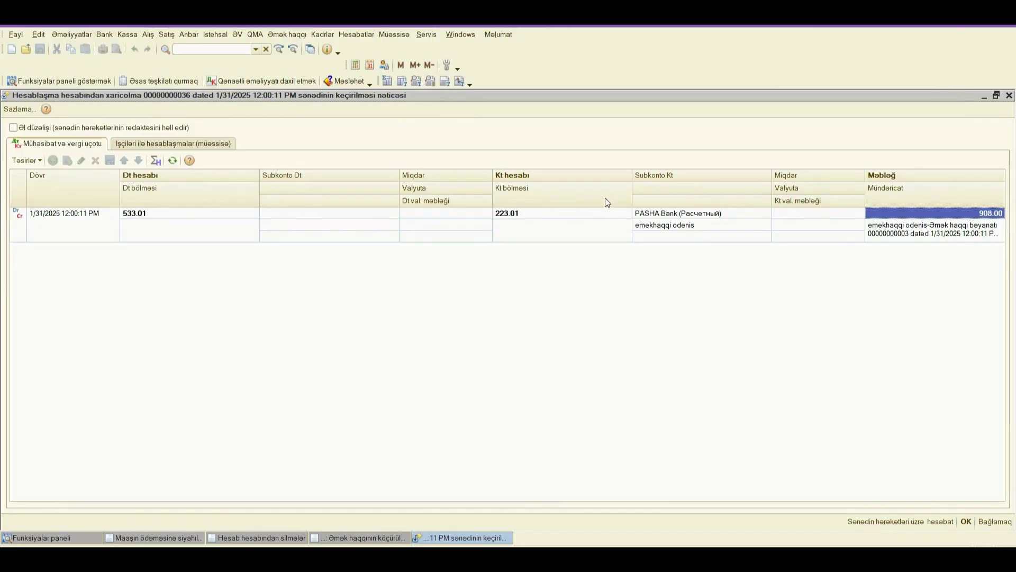
- Generate the 2025 turnover balance sheet for Cashflow Guides LLC and check the closing debit balance and credit turnover of account 223
{"action": "left_click", "coordinate": [357, 36]}
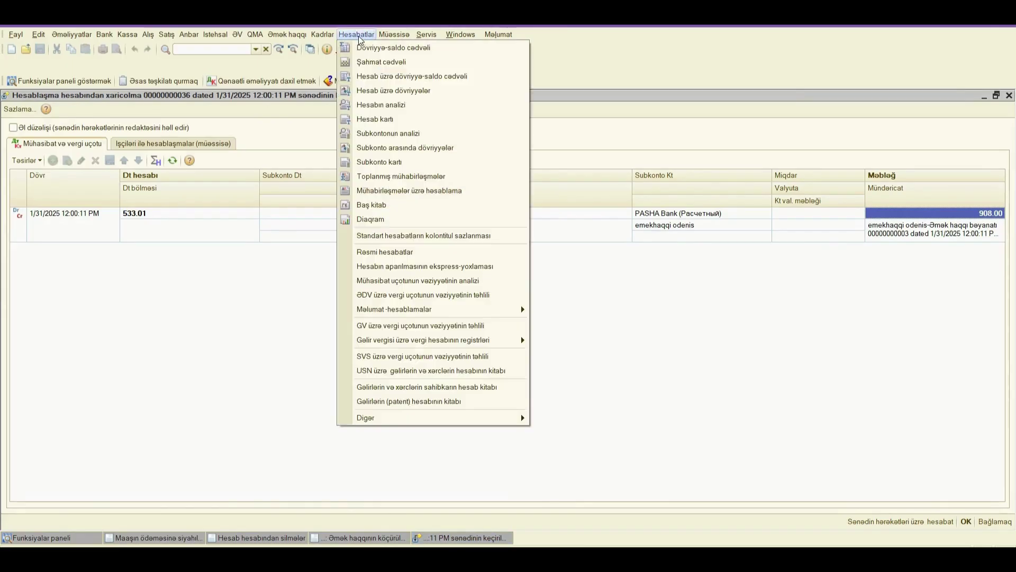
{"action": "left_click", "coordinate": [419, 48]}
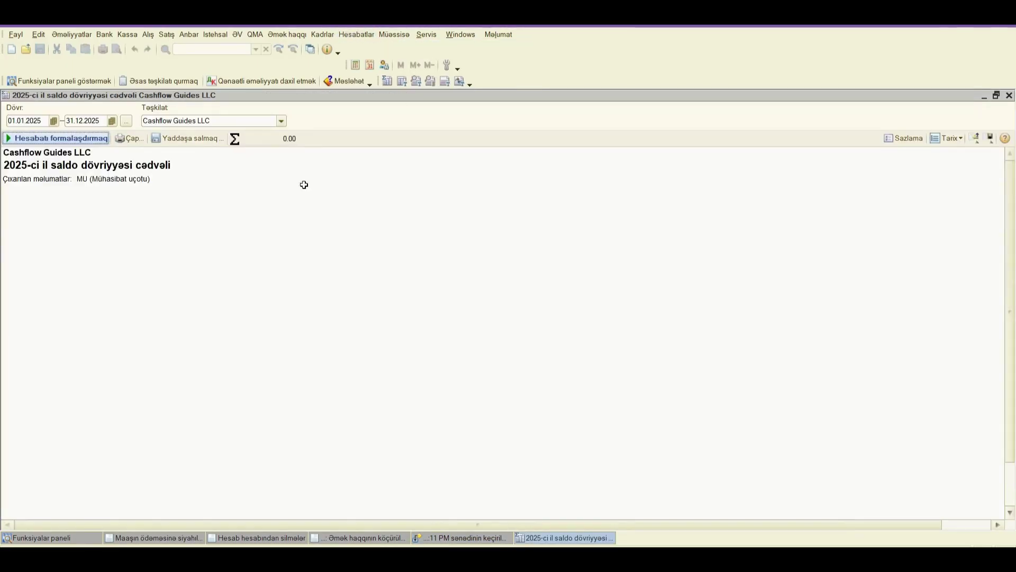
{"action": "left_click", "coordinate": [58, 138]}
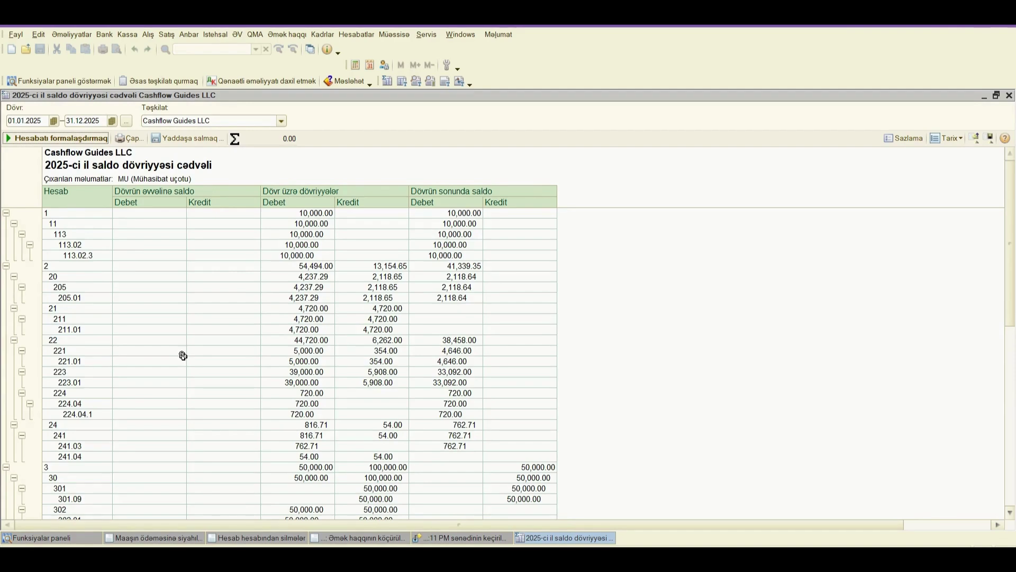
{"action": "scroll", "coordinate": [177, 374], "scroll_direction": "down", "scroll_amount": 1}
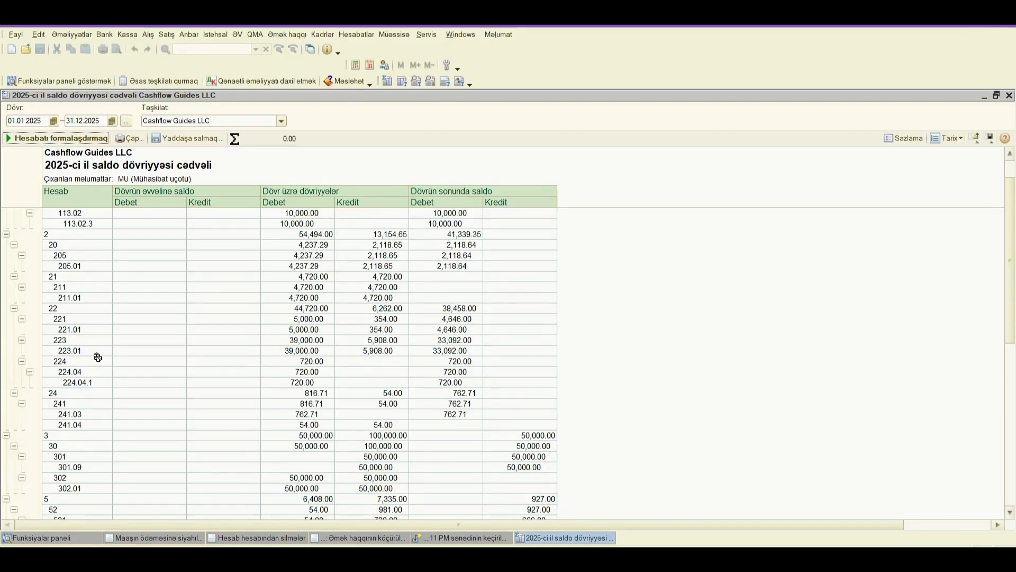
{"action": "left_click", "coordinate": [443, 339]}
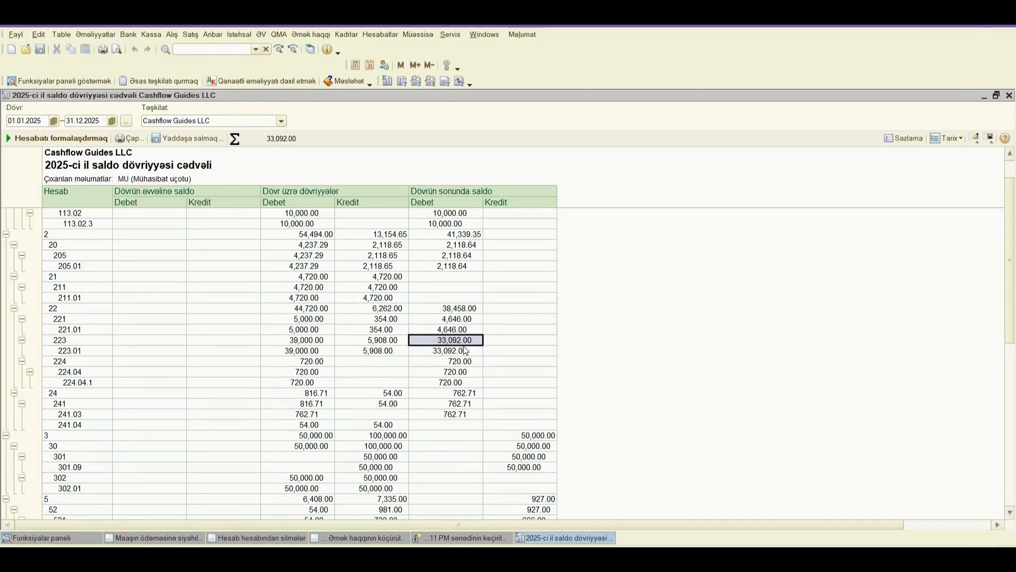
{"action": "left_click", "coordinate": [388, 341]}
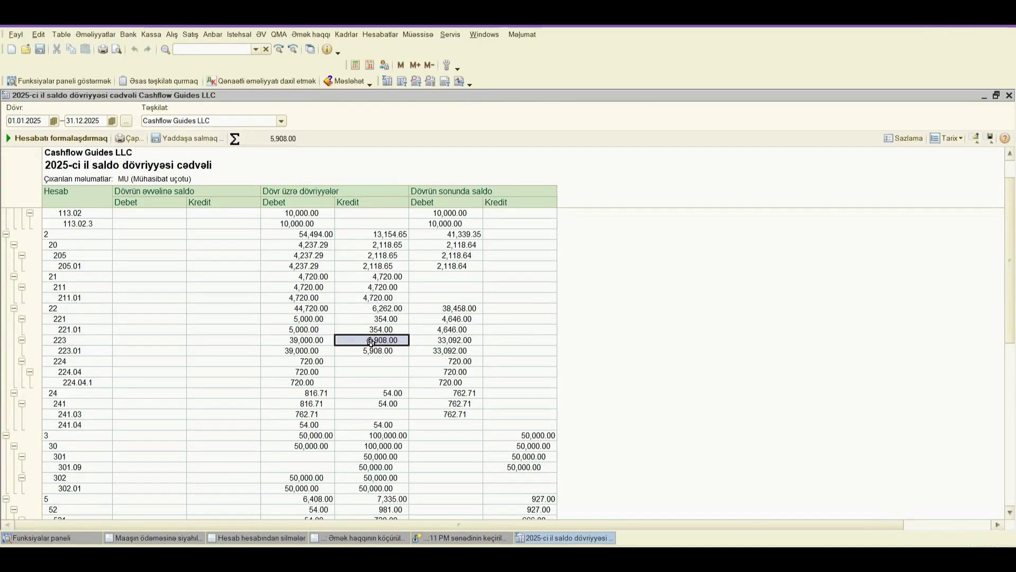
- Generate the account turnover report for account 223.01 covering 31.01.2025 to 01.02.2025
{"action": "left_click", "coordinate": [380, 36]}
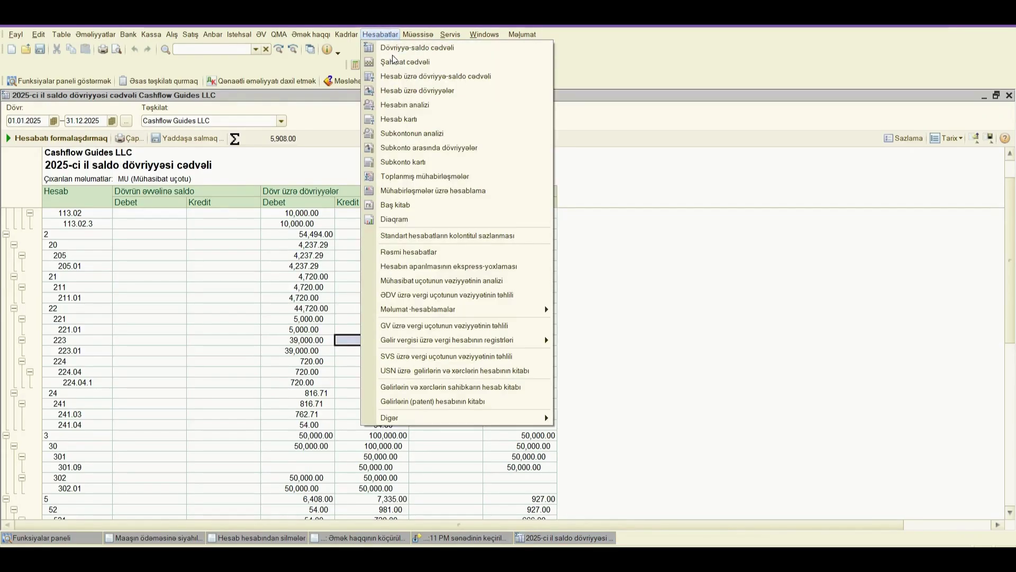
{"action": "left_click", "coordinate": [431, 92]}
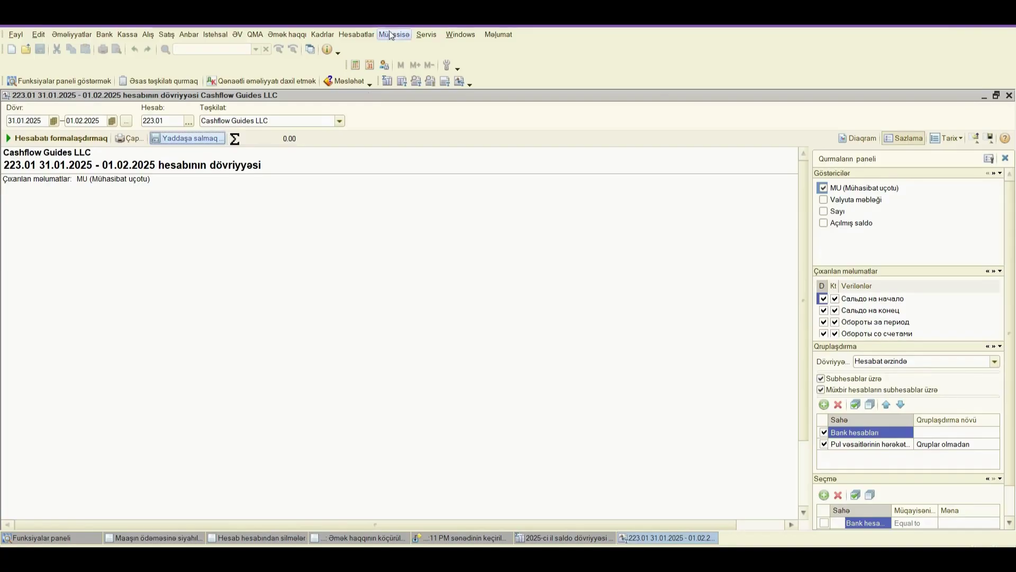
{"action": "left_click", "coordinate": [356, 34]}
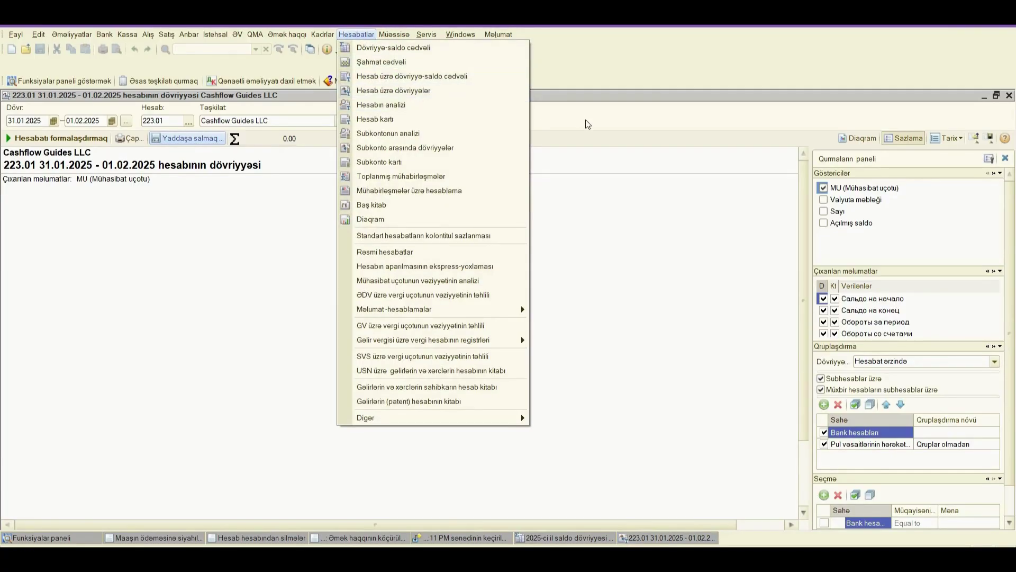
{"action": "left_click", "coordinate": [431, 93]}
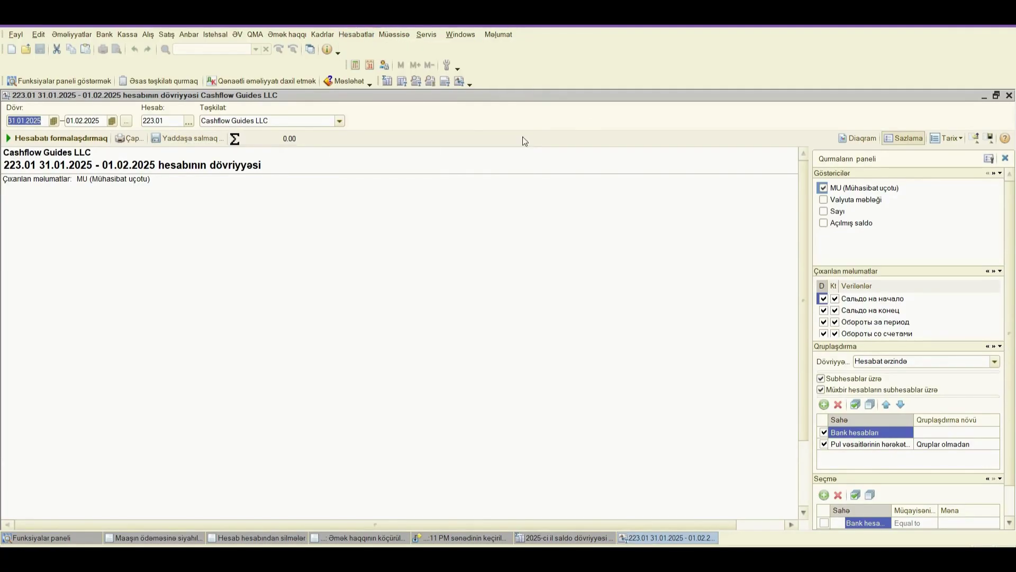
{"action": "left_click", "coordinate": [167, 122]}
{"action": "type", "text": "223"}
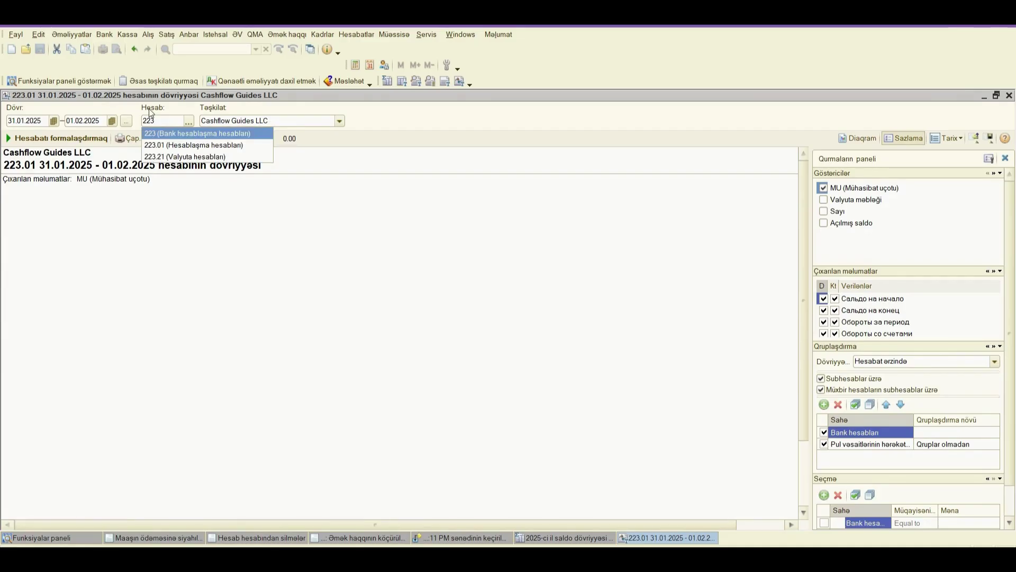
{"action": "left_click", "coordinate": [165, 144]}
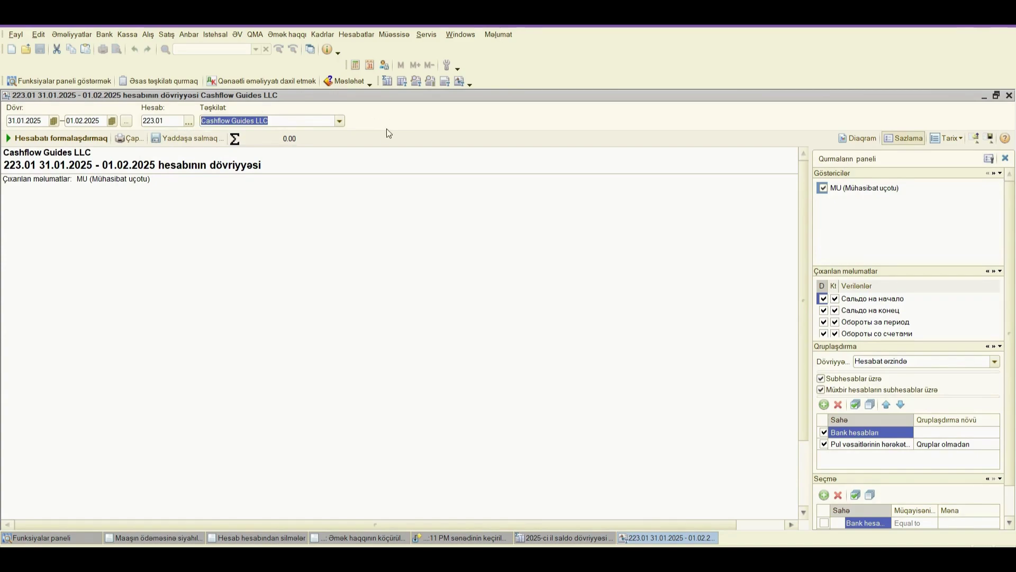
{"action": "left_click", "coordinate": [54, 139]}
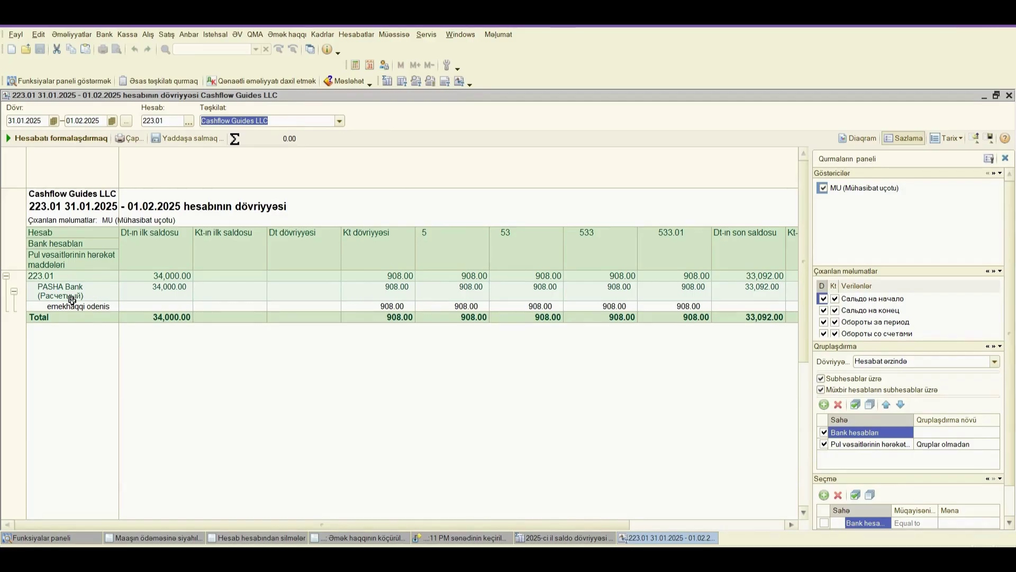
- Examine the salary payment row and the PASHA Bank closing debit balance in the 223.01 turnover report
{"action": "left_click", "coordinate": [123, 306]}
{"action": "left_click_drag", "start_coordinate": [123, 306], "coordinate": [764, 302]}
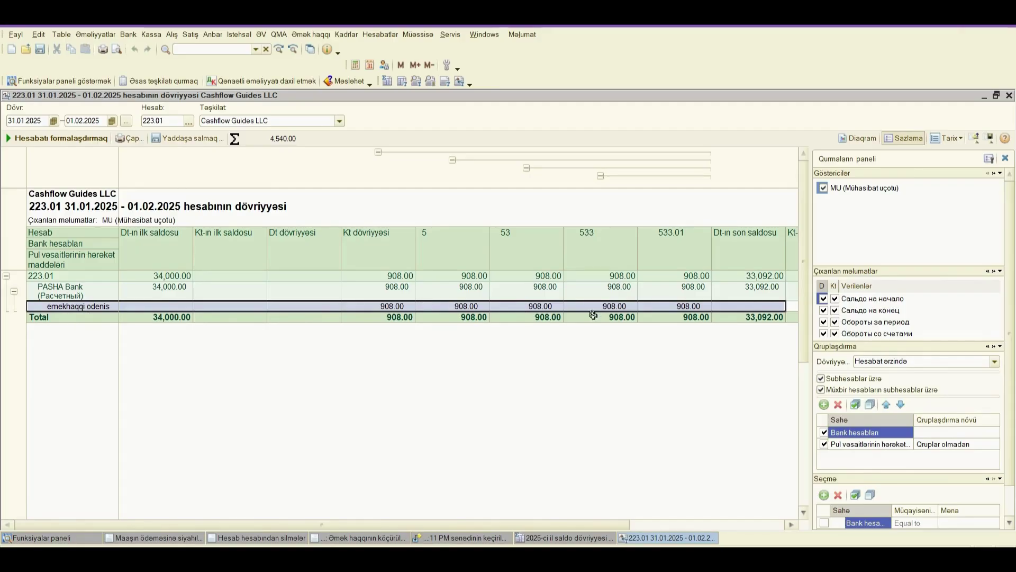
{"action": "left_click", "coordinate": [763, 285]}
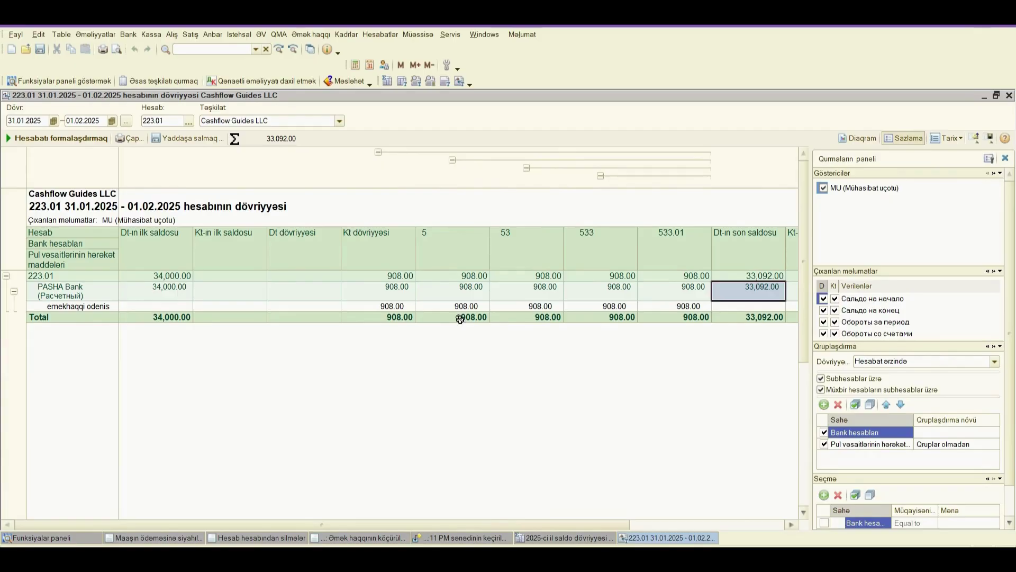
- Return to the 2025 turnover balance sheet and check the turnovers of accounts 533 and 533.01
{"action": "left_click", "coordinate": [565, 537]}
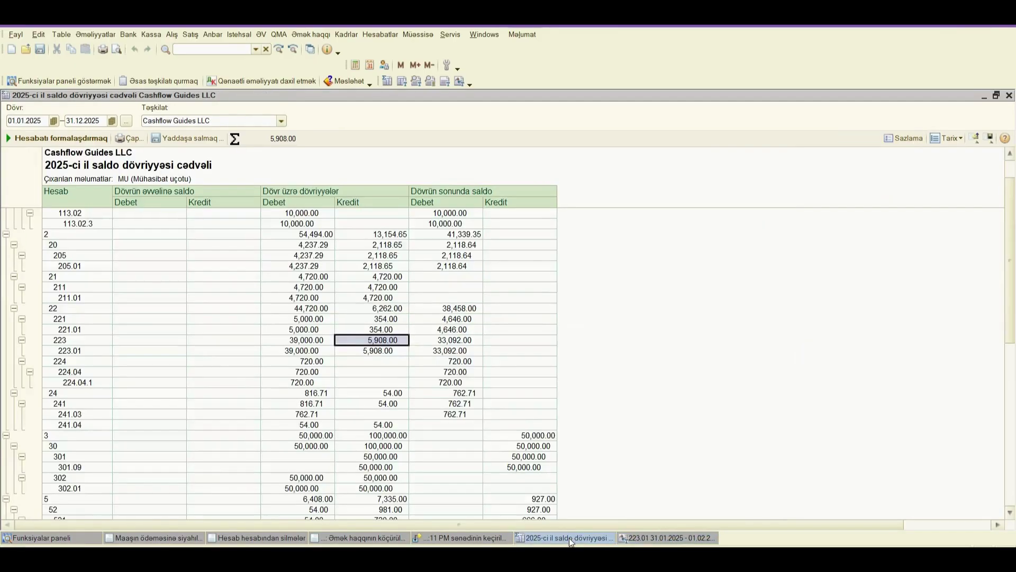
{"action": "scroll", "coordinate": [388, 385], "scroll_direction": "down", "scroll_amount": 6}
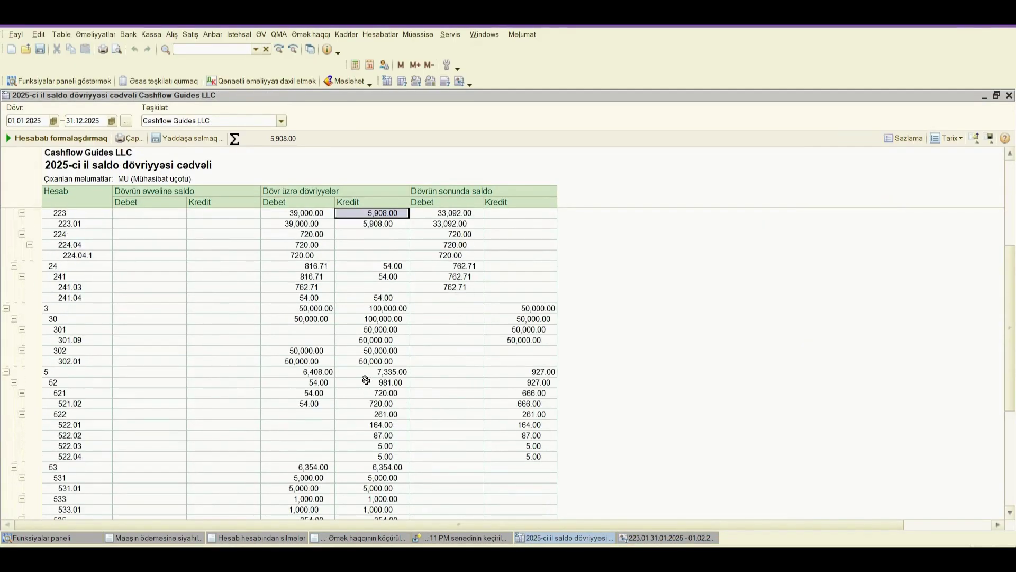
{"action": "scroll", "coordinate": [366, 380], "scroll_direction": "down", "scroll_amount": 1}
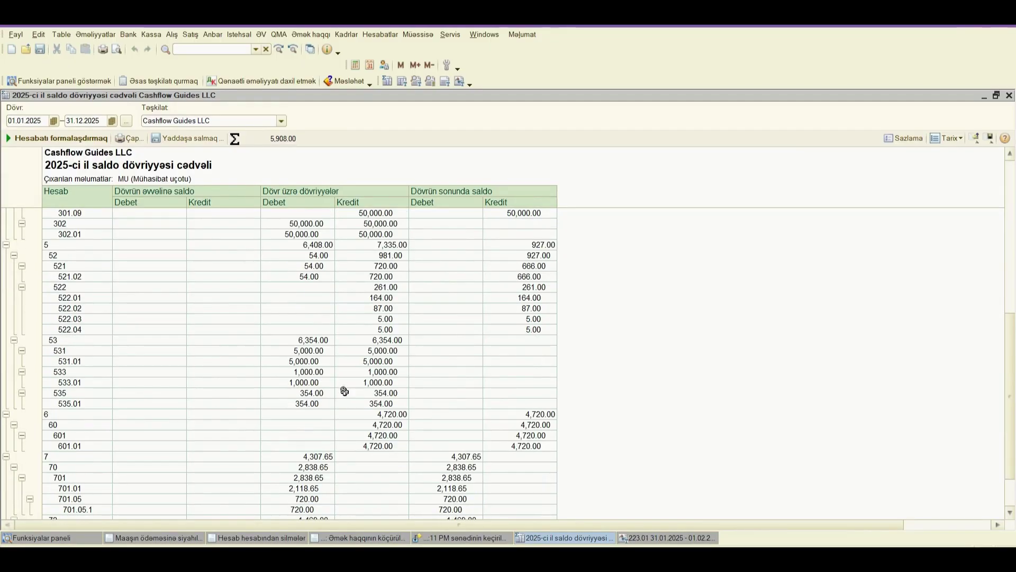
{"action": "left_click_drag", "start_coordinate": [58, 383], "coordinate": [546, 375]}
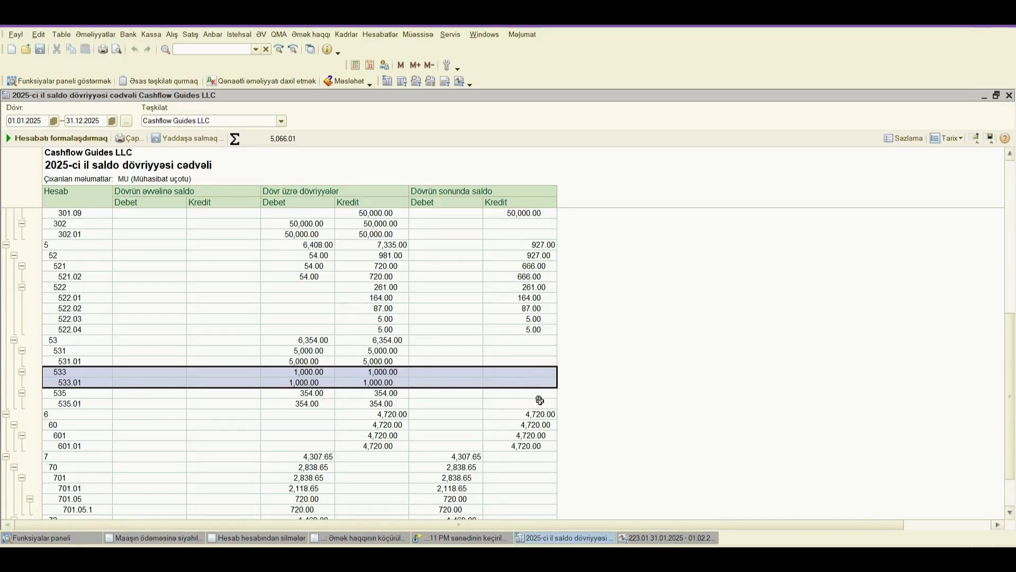
- Compare the salary transfer's accounting entry with the 223.01 turnover report and the 2025 turnover balance sheet
{"action": "left_click", "coordinate": [441, 536]}
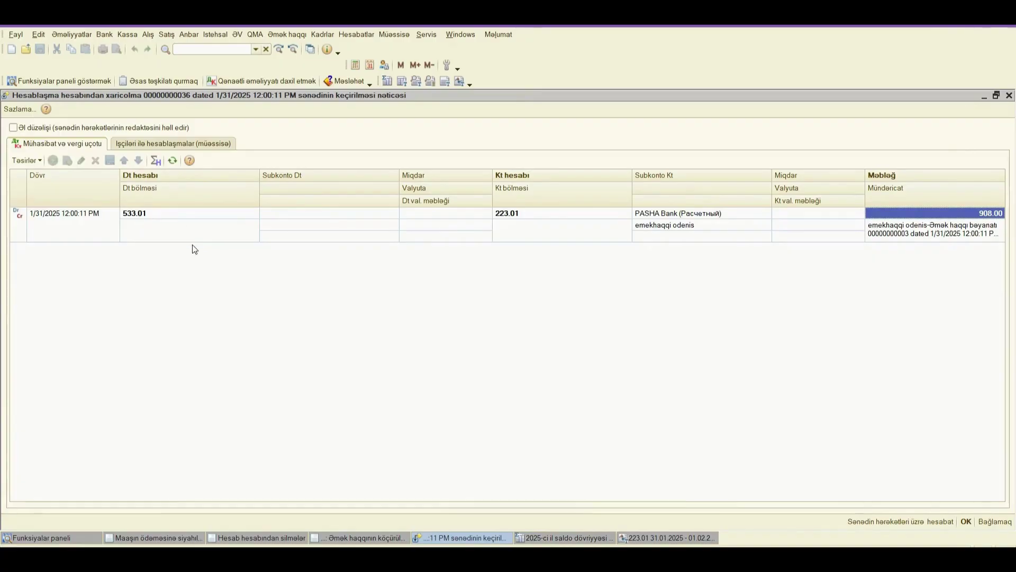
{"action": "left_click", "coordinate": [696, 539]}
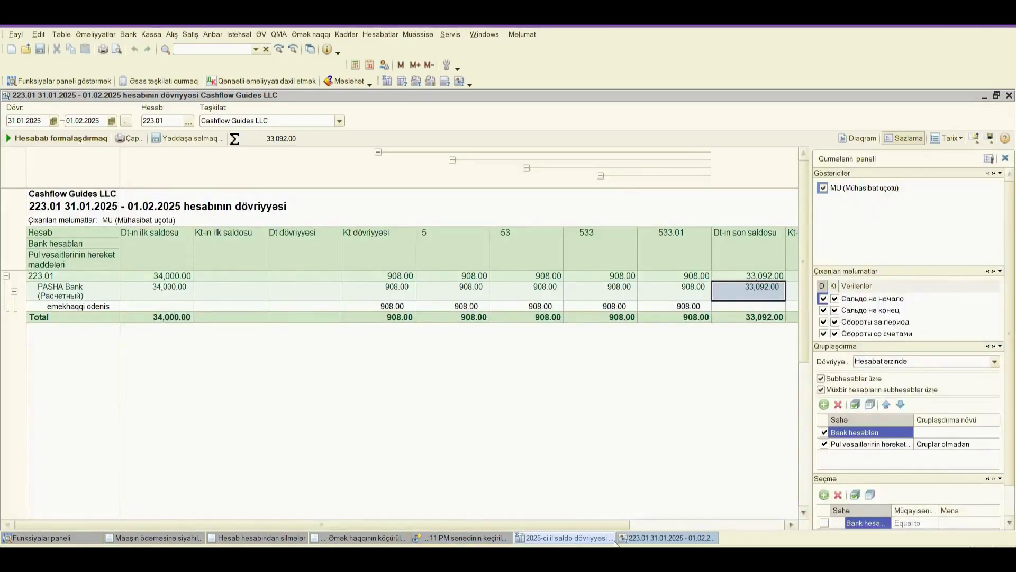
{"action": "left_click", "coordinate": [565, 537]}
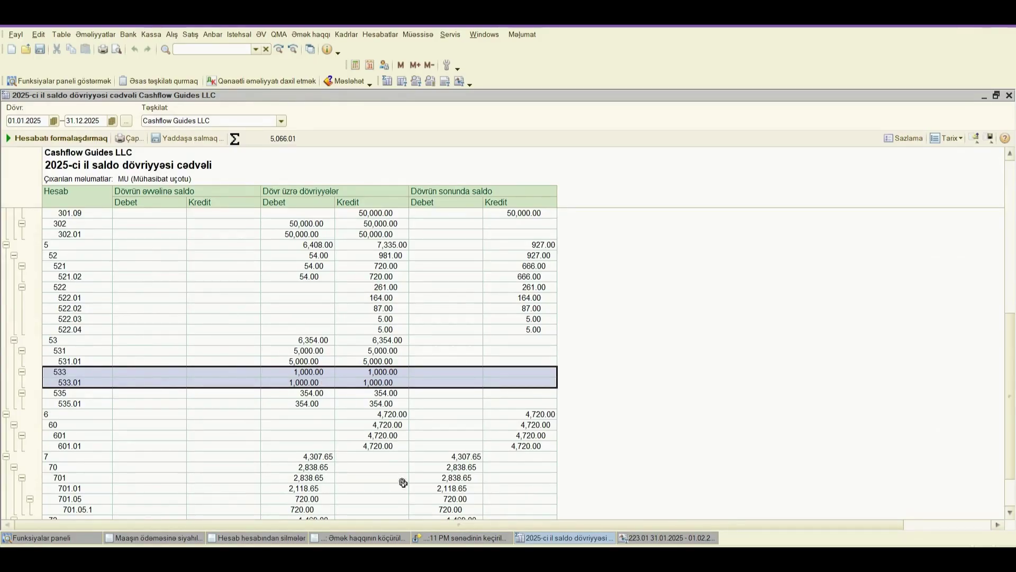
{"action": "left_click", "coordinate": [437, 539]}
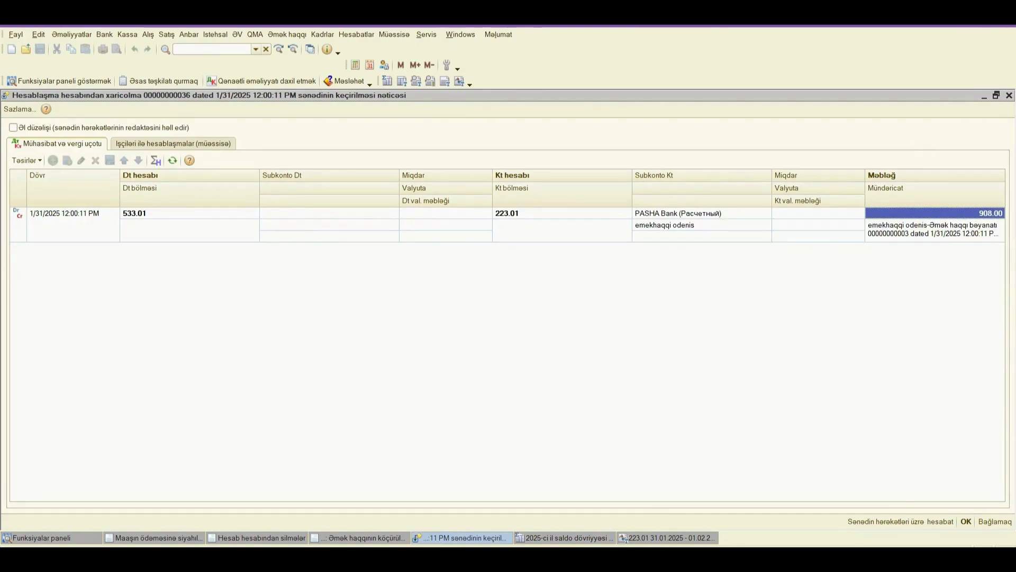
{"action": "left_click", "coordinate": [565, 538]}
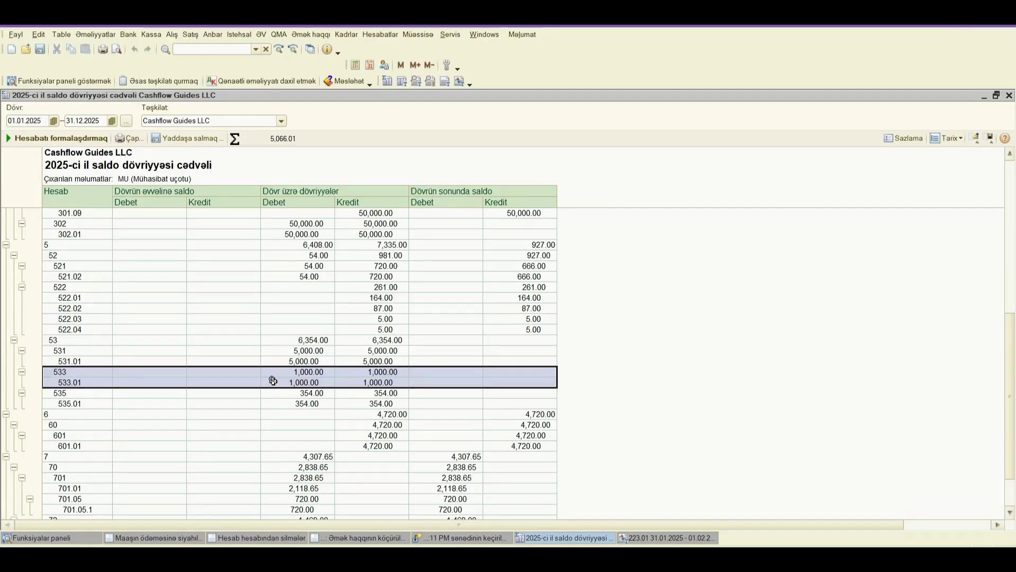
- Examine the credit amounts of subaccounts 522.01 to 522.04 and the credit turnover of account 533.01 in the balance sheet
{"action": "scroll", "coordinate": [273, 380], "scroll_direction": "up", "scroll_amount": 2}
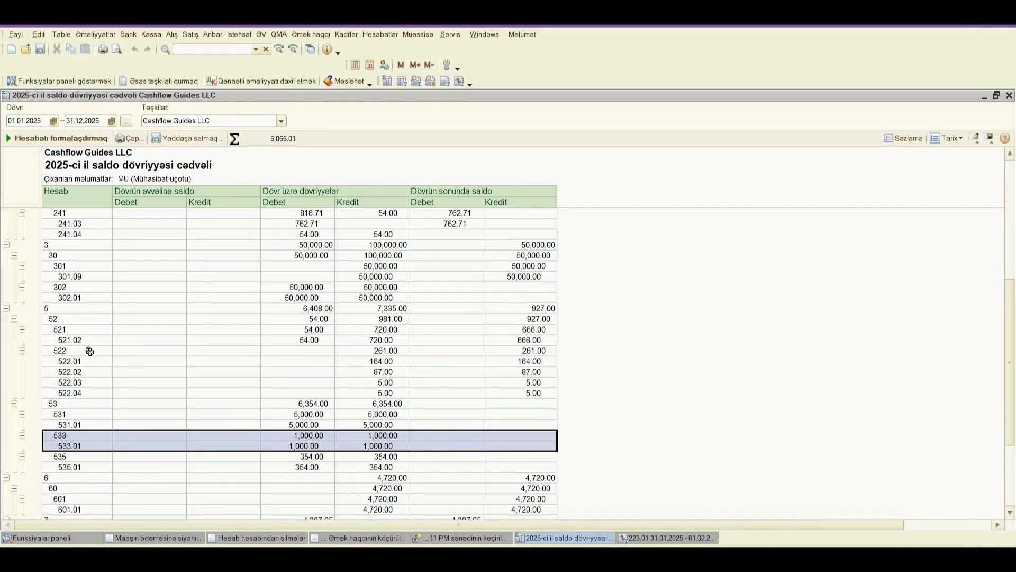
{"action": "left_click_drag", "start_coordinate": [90, 362], "coordinate": [95, 392]}
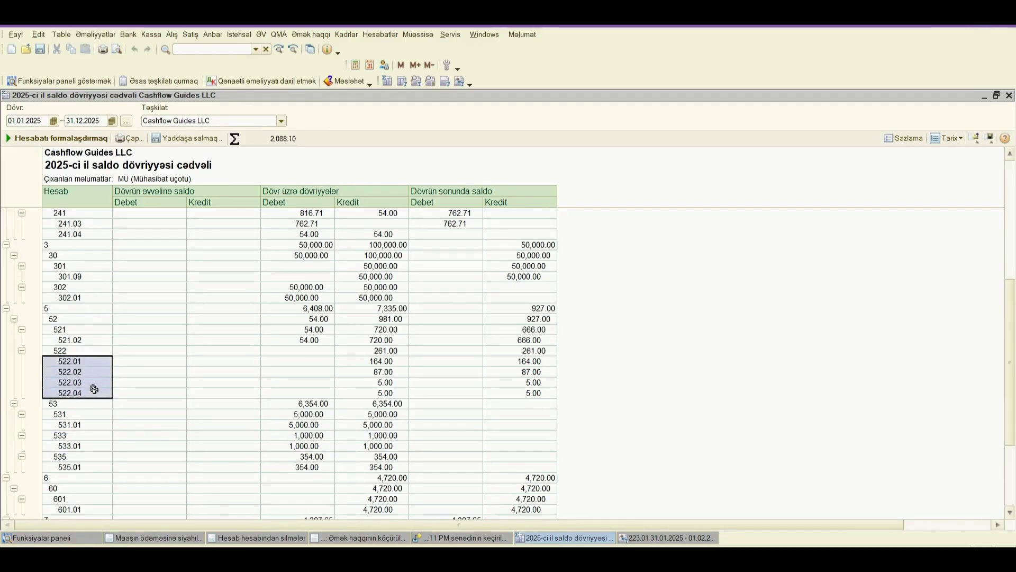
{"action": "left_click", "coordinate": [82, 362]}
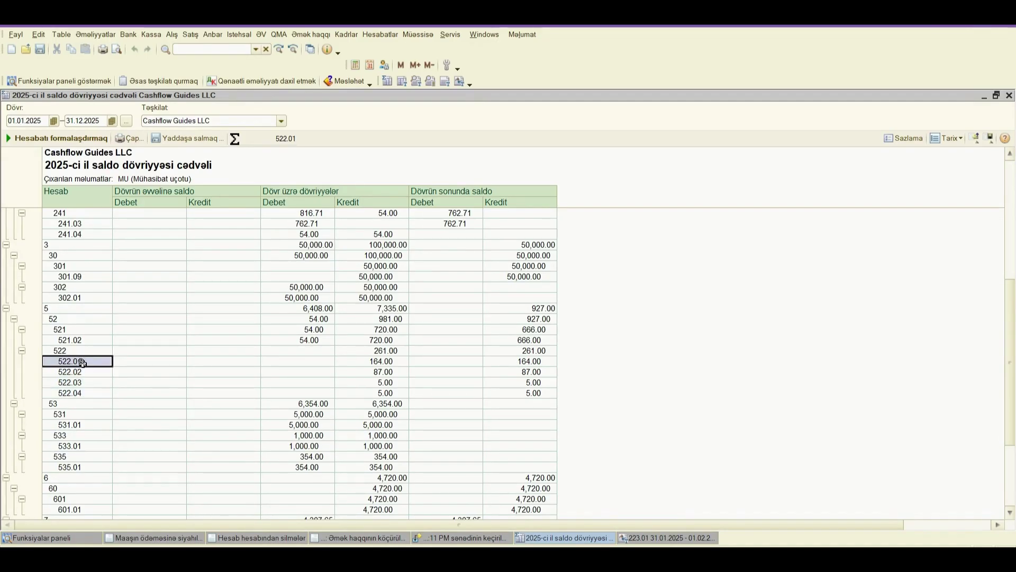
{"action": "left_click_drag", "start_coordinate": [82, 362], "coordinate": [530, 393]}
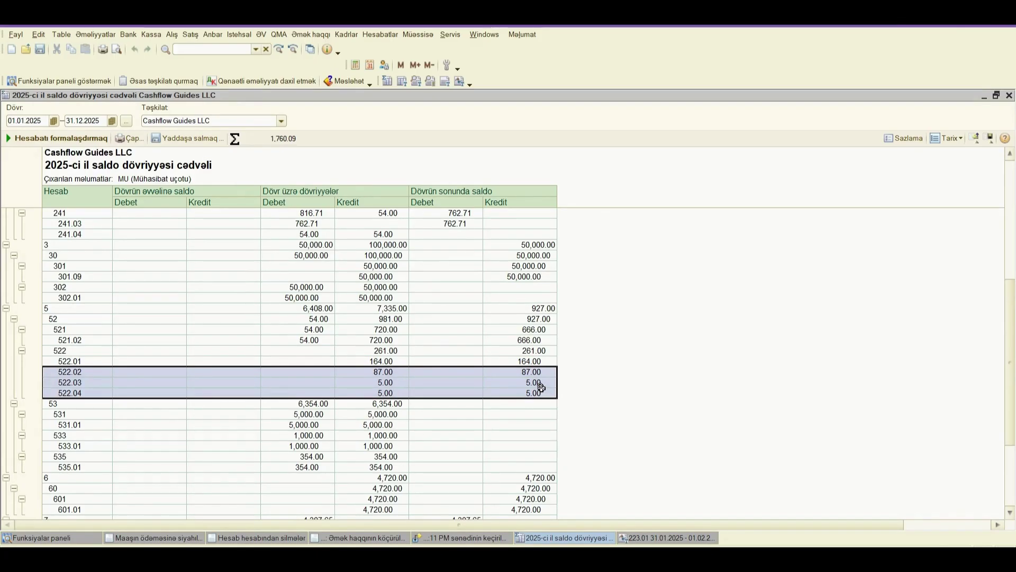
{"action": "left_click_drag", "start_coordinate": [376, 360], "coordinate": [534, 363]}
{"action": "left_click_drag", "start_coordinate": [77, 373], "coordinate": [531, 393]}
{"action": "left_click", "coordinate": [381, 444]}
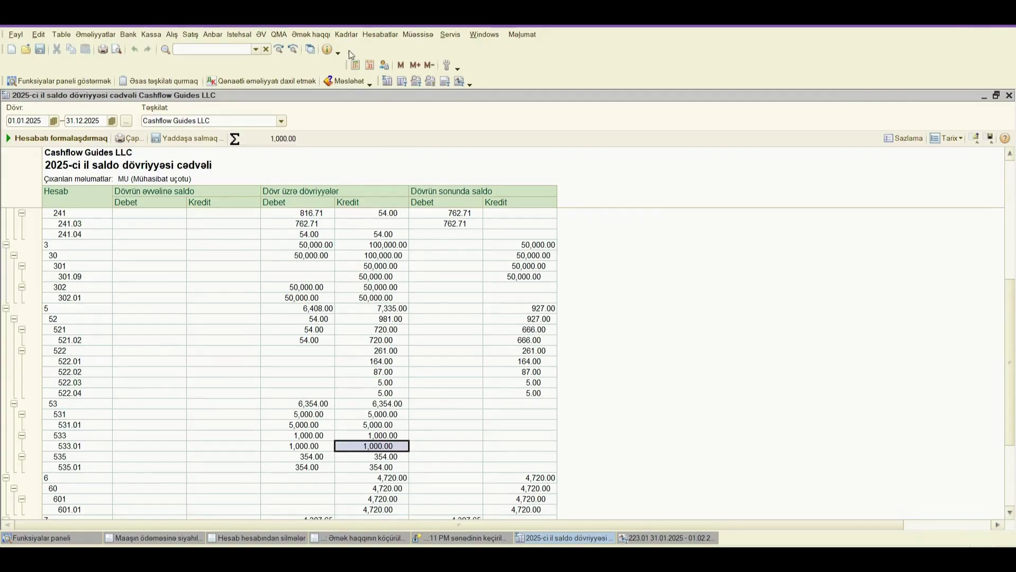
- Generate a separate account turnover report for account 533.01 covering 31.01.2025 to 01.02.2025
{"action": "left_click", "coordinate": [377, 34]}
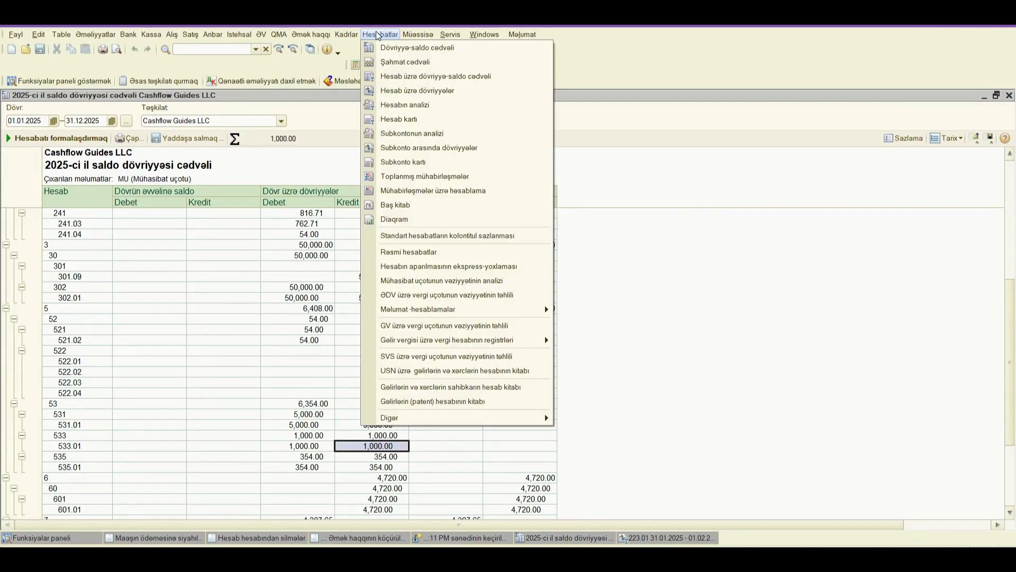
{"action": "left_click", "coordinate": [423, 90]}
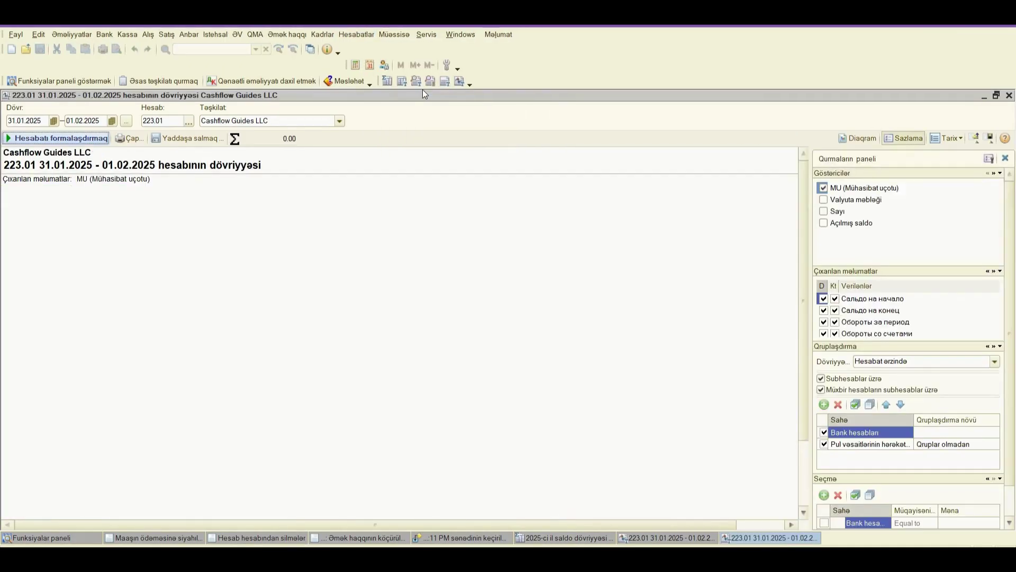
{"action": "left_click", "coordinate": [167, 122]}
{"action": "type", "text": "533"}
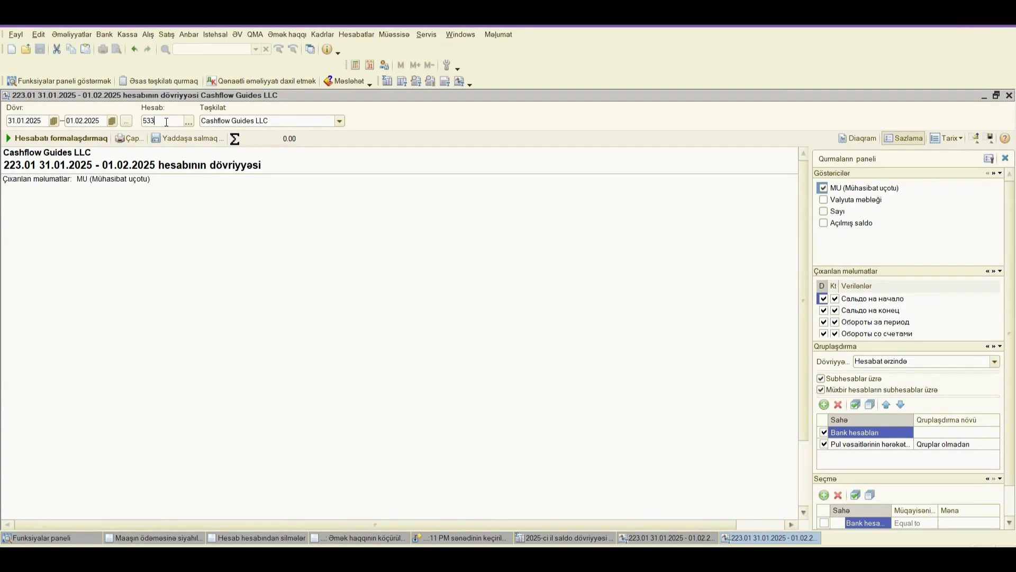
{"action": "key", "text": "Return"}
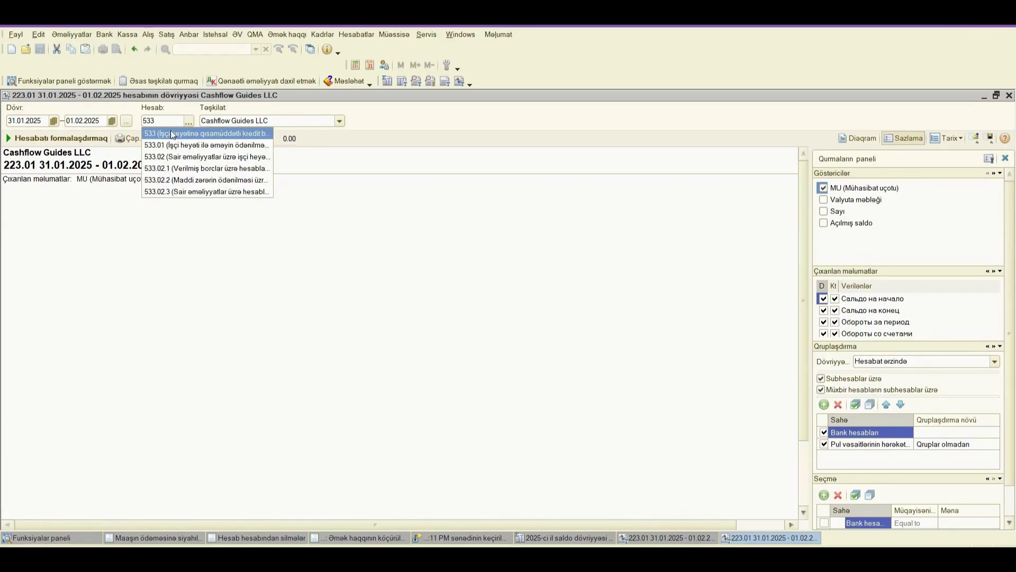
{"action": "left_click", "coordinate": [175, 141]}
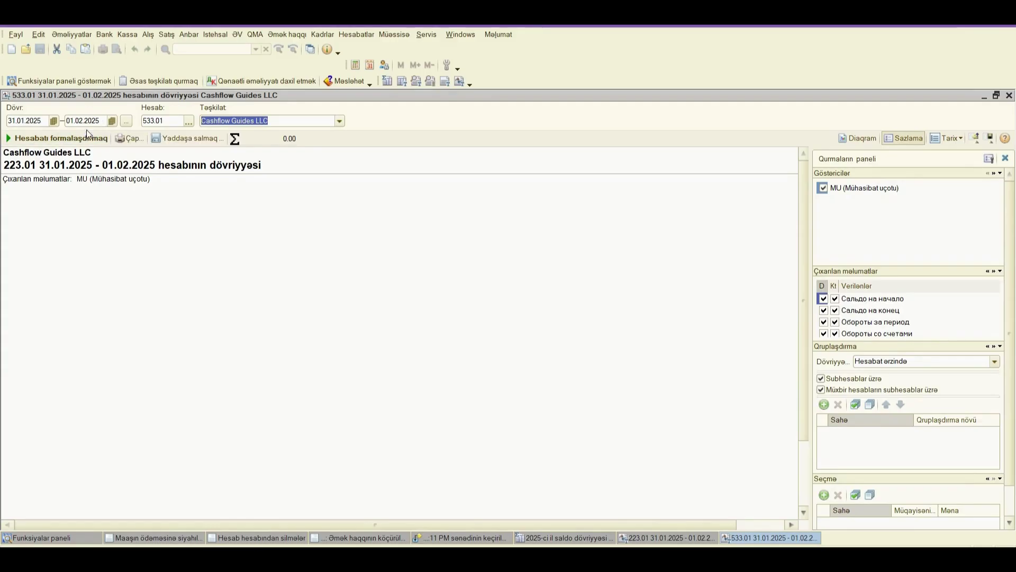
{"action": "left_click", "coordinate": [55, 137]}
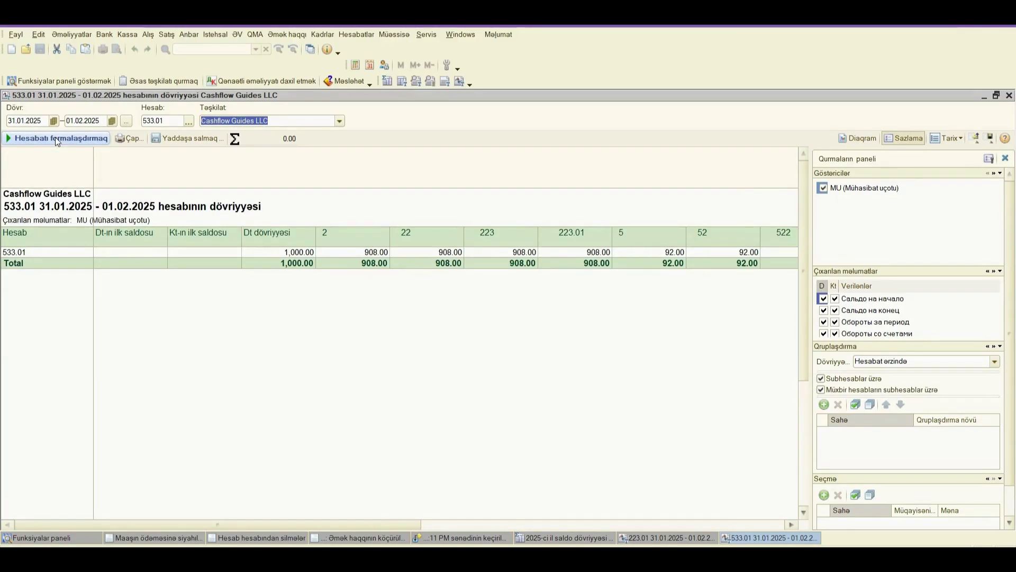
- Open the postings report behind account 533.01's total debit turnover and look through its entries
{"action": "left_click", "coordinate": [294, 249]}
{"action": "left_click", "coordinate": [300, 264]}
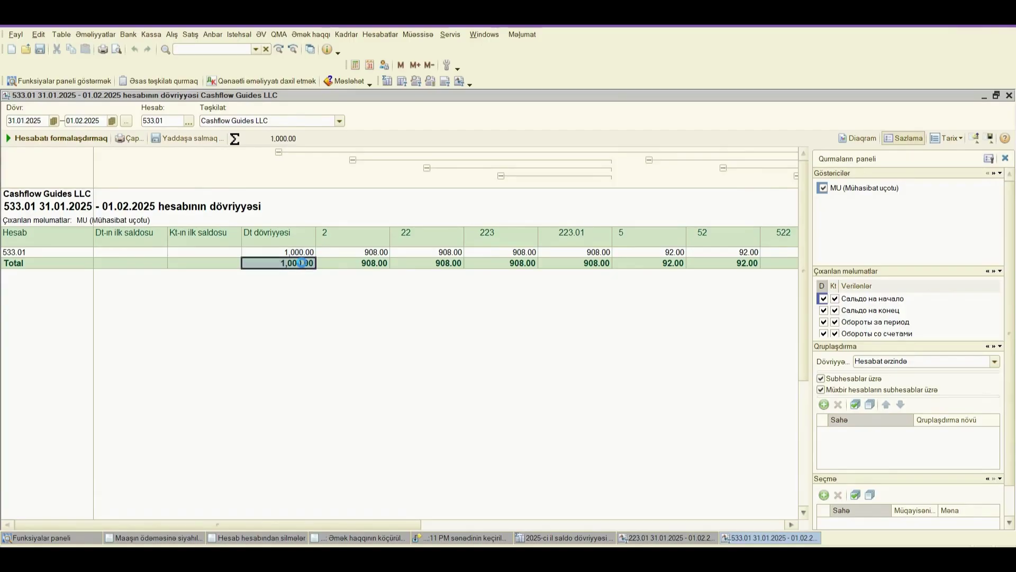
{"action": "double_click", "coordinate": [300, 263]}
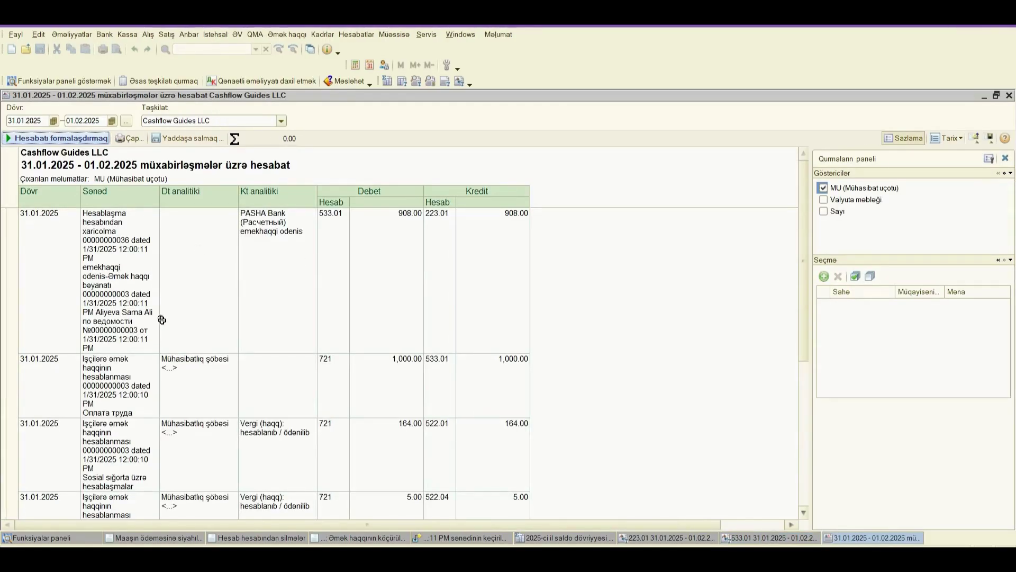
{"action": "scroll", "coordinate": [162, 319], "scroll_direction": "down", "scroll_amount": 10}
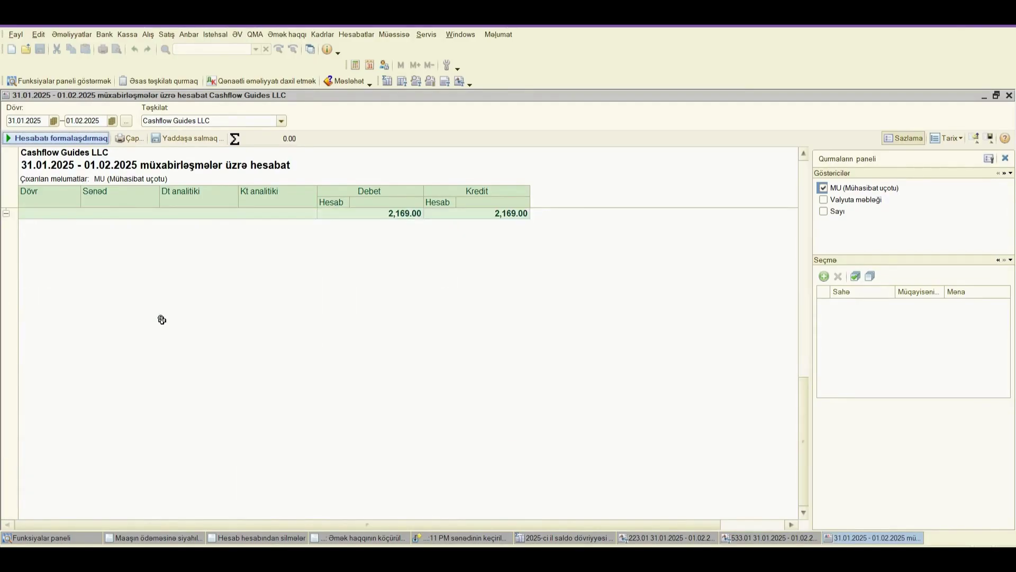
{"action": "scroll", "coordinate": [162, 320], "scroll_direction": "up", "scroll_amount": 10}
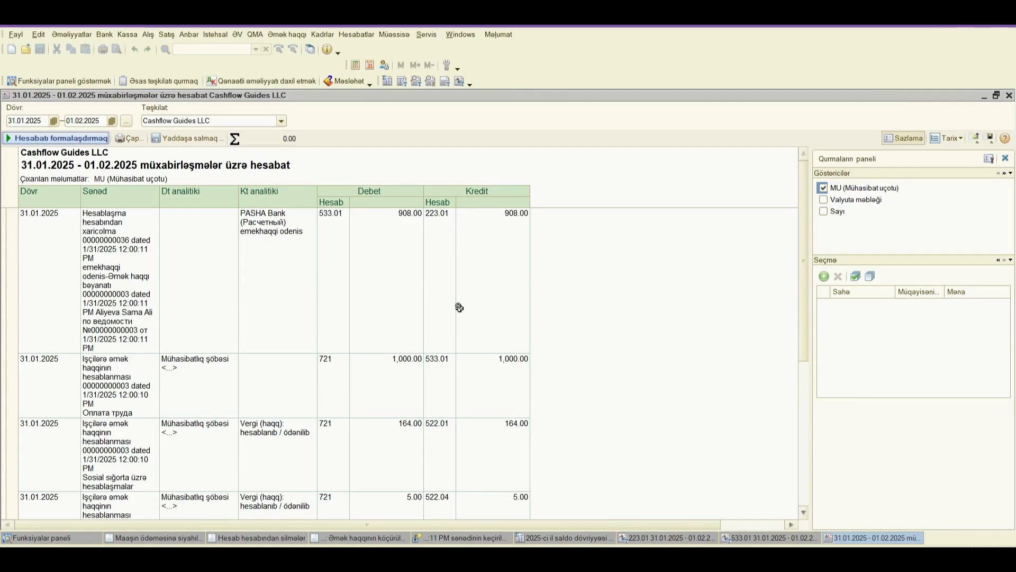
- Examine the salary accrual entry between accounts 721 and 533.01 and the bank payment entry between 533.01 and 223.01
{"action": "left_click", "coordinate": [392, 363]}
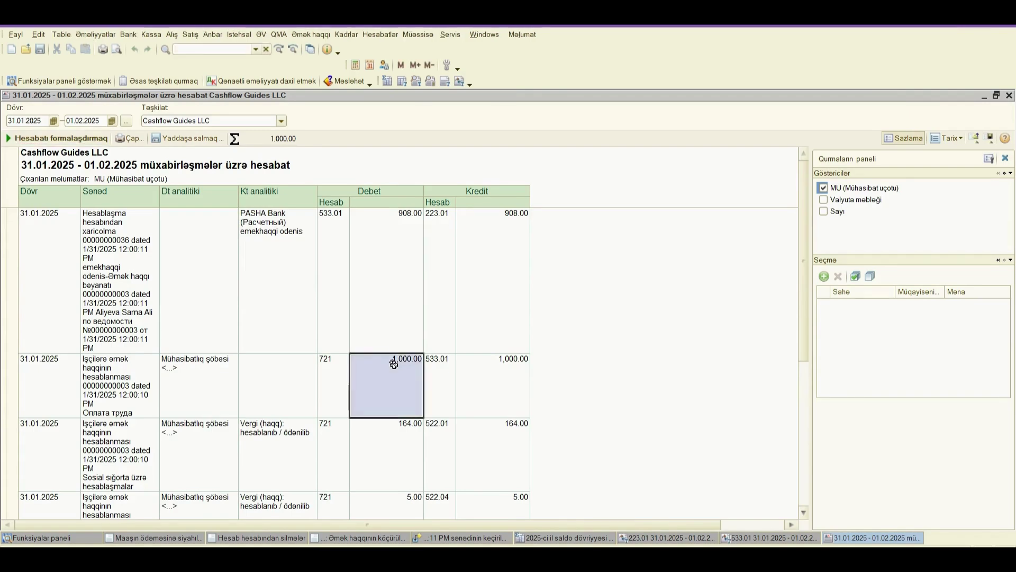
{"action": "left_click", "coordinate": [493, 366]}
{"action": "left_click", "coordinate": [224, 361]}
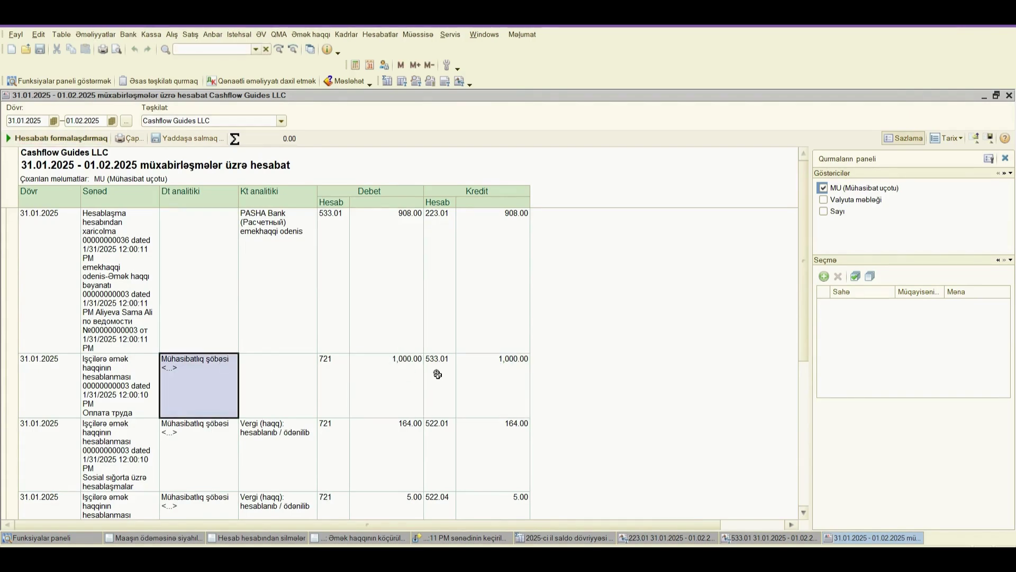
{"action": "left_click", "coordinate": [412, 372]}
{"action": "left_click", "coordinate": [333, 372]}
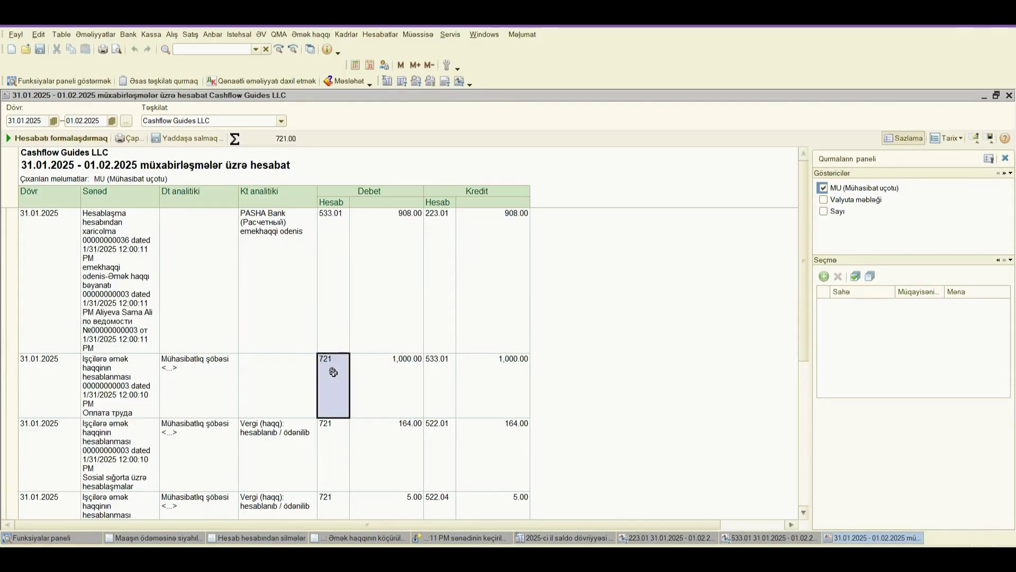
{"action": "left_click", "coordinate": [334, 227]}
{"action": "left_click", "coordinate": [412, 223]}
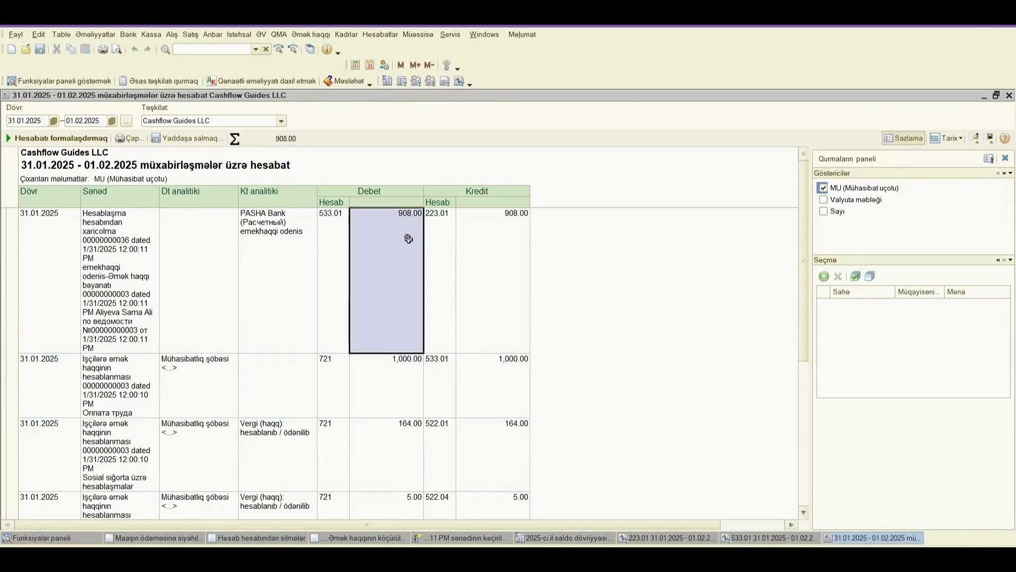
{"action": "left_click", "coordinate": [327, 218]}
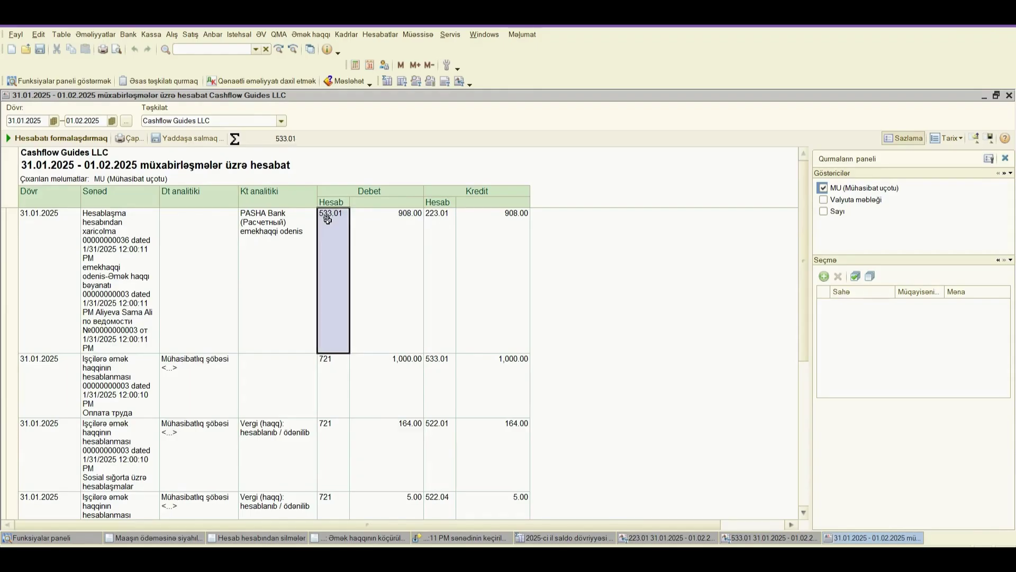
{"action": "left_click", "coordinate": [100, 284]}
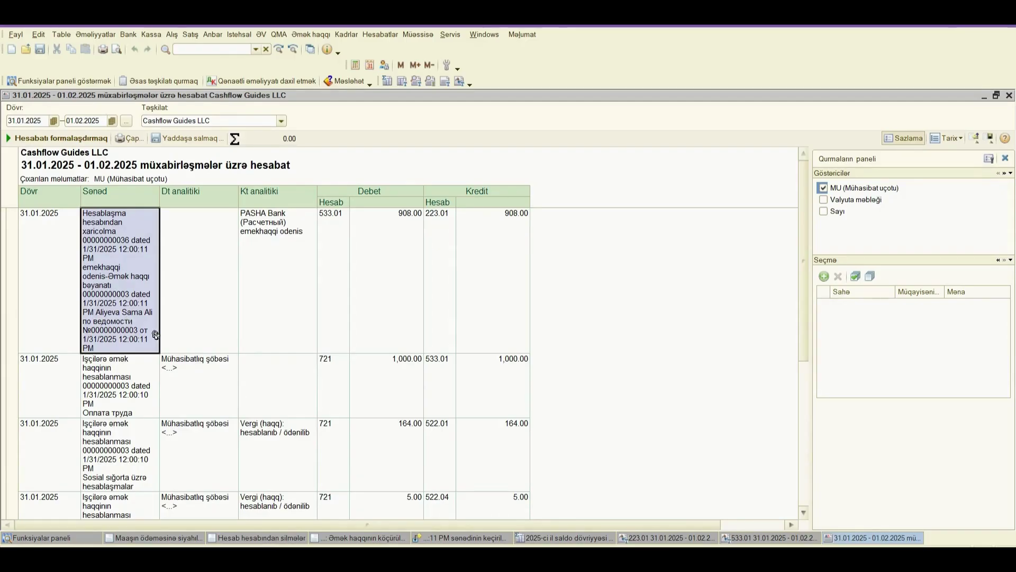
- Review the contribution entries in the postings report, checking the debits to 721 against credits to 522.01 and 522.04
{"action": "scroll", "coordinate": [275, 383], "scroll_direction": "down", "scroll_amount": 5}
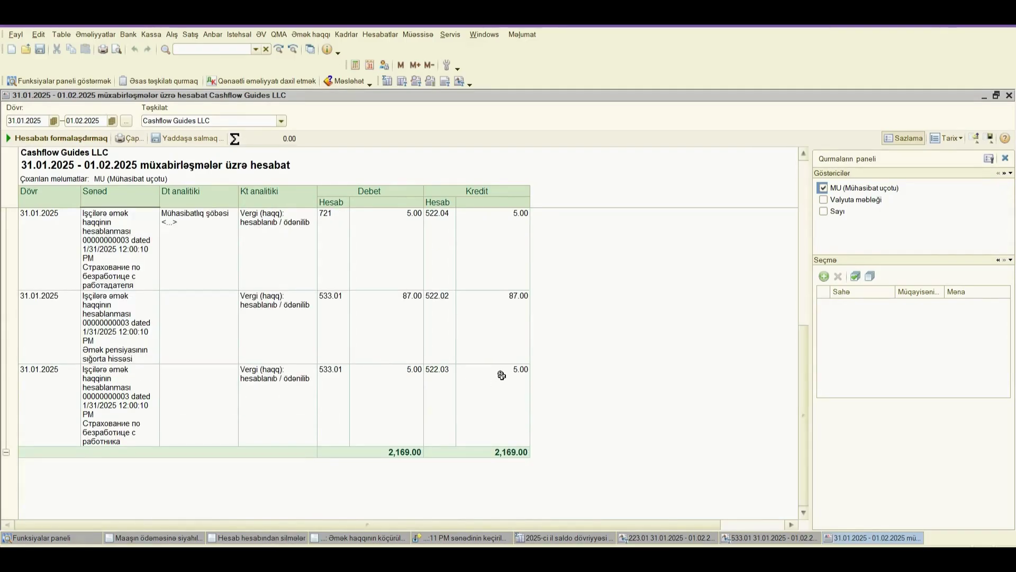
{"action": "scroll", "coordinate": [473, 312], "scroll_direction": "up", "scroll_amount": 5}
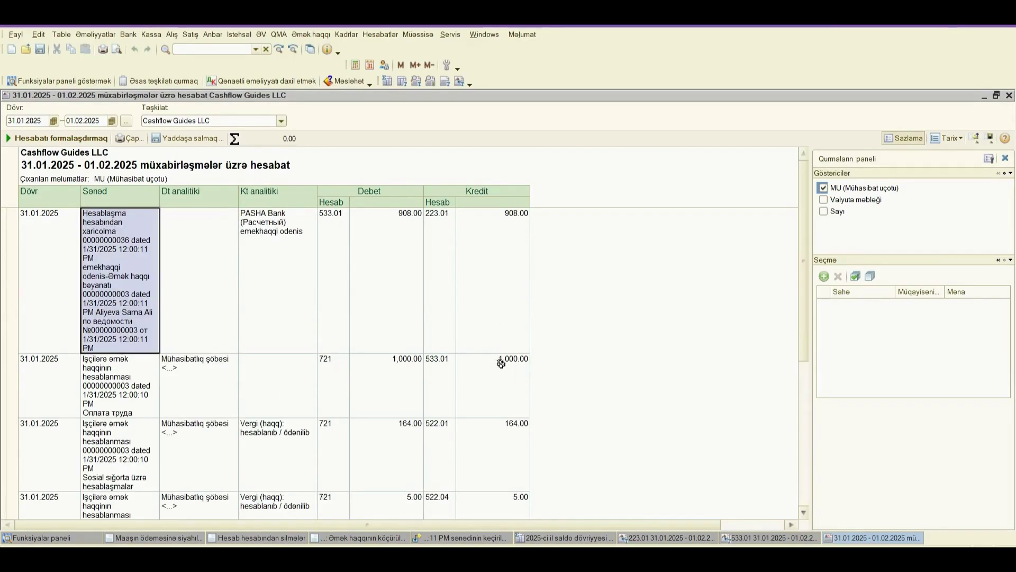
{"action": "left_click", "coordinate": [503, 424]}
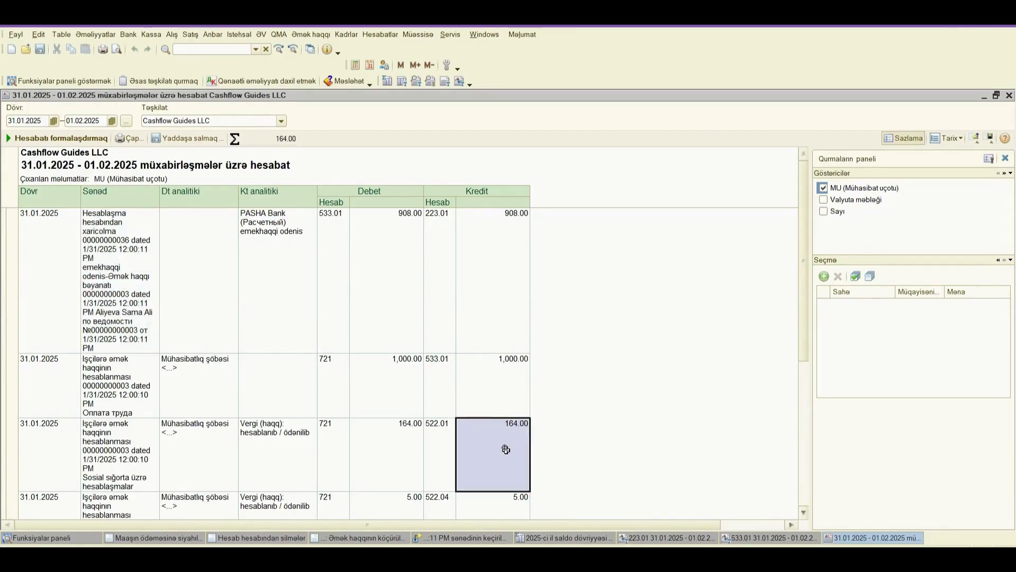
{"action": "left_click_drag", "start_coordinate": [506, 487], "coordinate": [508, 503]}
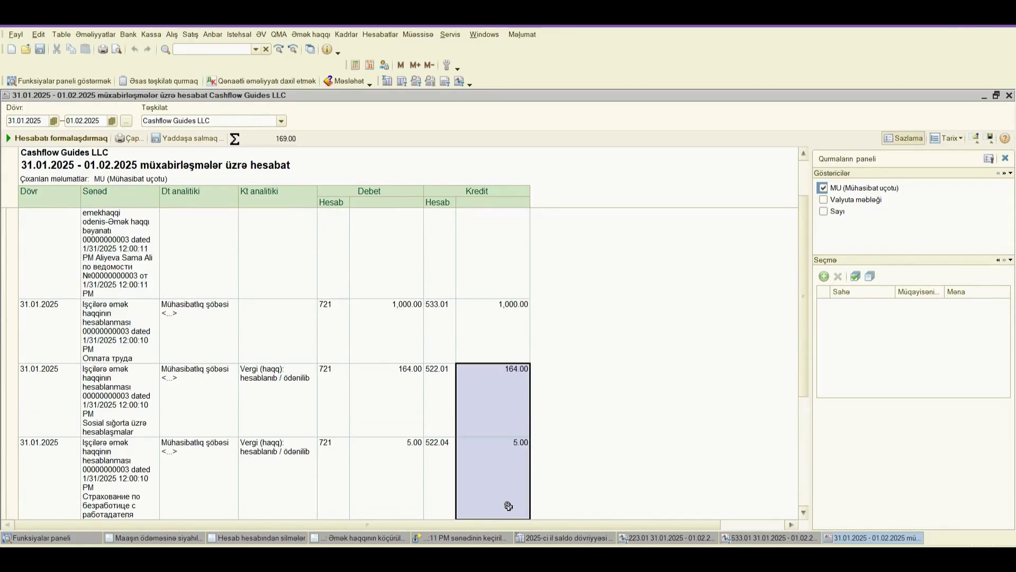
{"action": "left_click", "coordinate": [506, 447]}
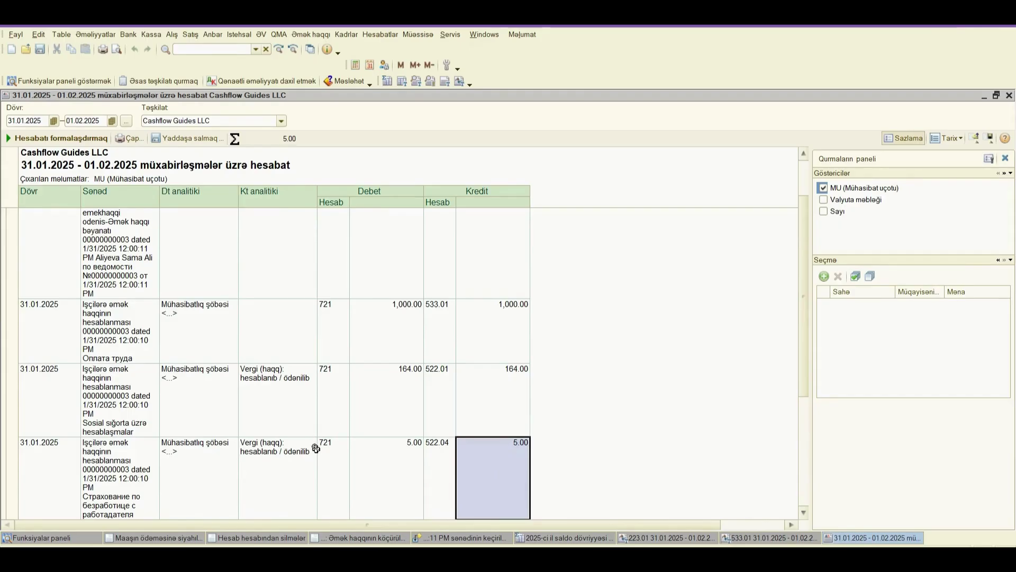
{"action": "left_click_drag", "start_coordinate": [325, 370], "coordinate": [340, 472]}
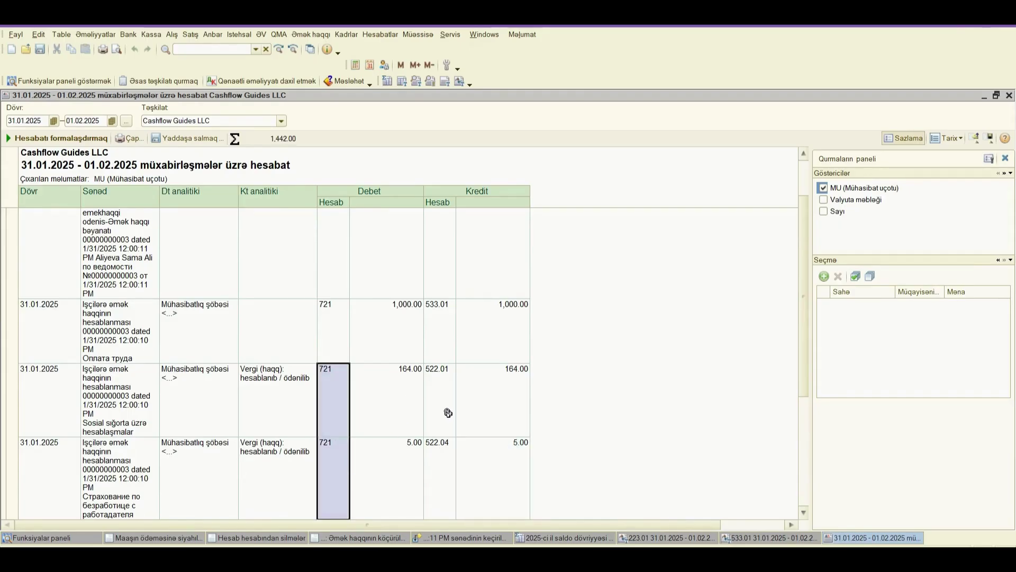
{"action": "left_click", "coordinate": [413, 380]}
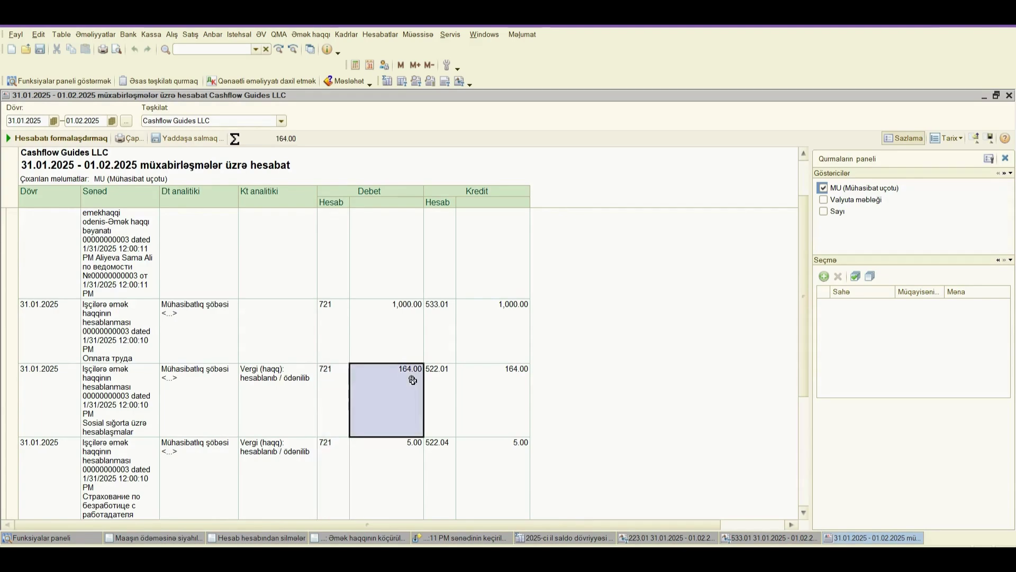
{"action": "left_click", "coordinate": [444, 455]}
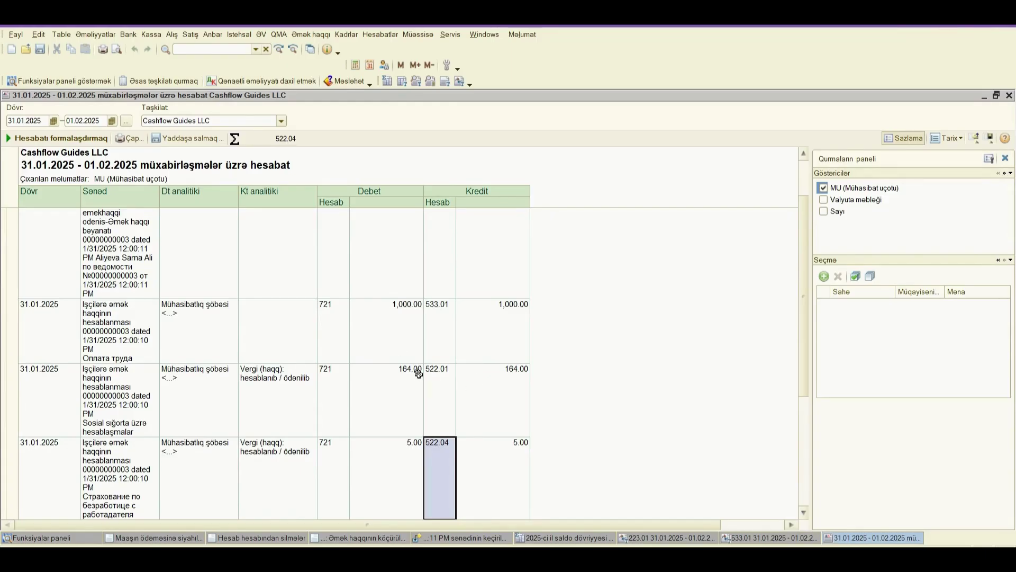
{"action": "scroll", "coordinate": [418, 373], "scroll_direction": "up", "scroll_amount": 2}
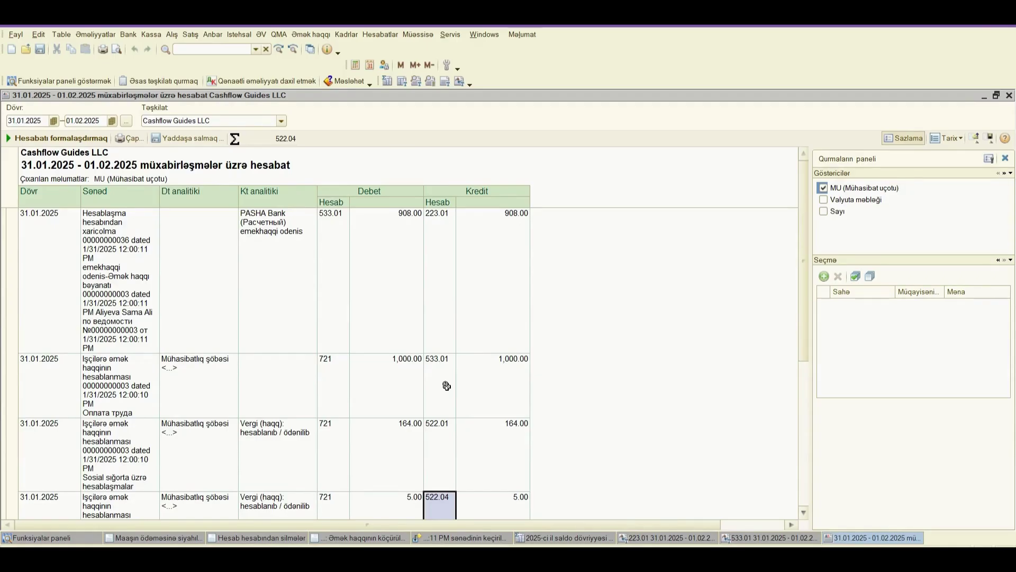
- Return to the 533.01 turnover report and check its debit turnover by corresponding accounts 223, 223.01, 5, 52 and 522
{"action": "left_click", "coordinate": [751, 536]}
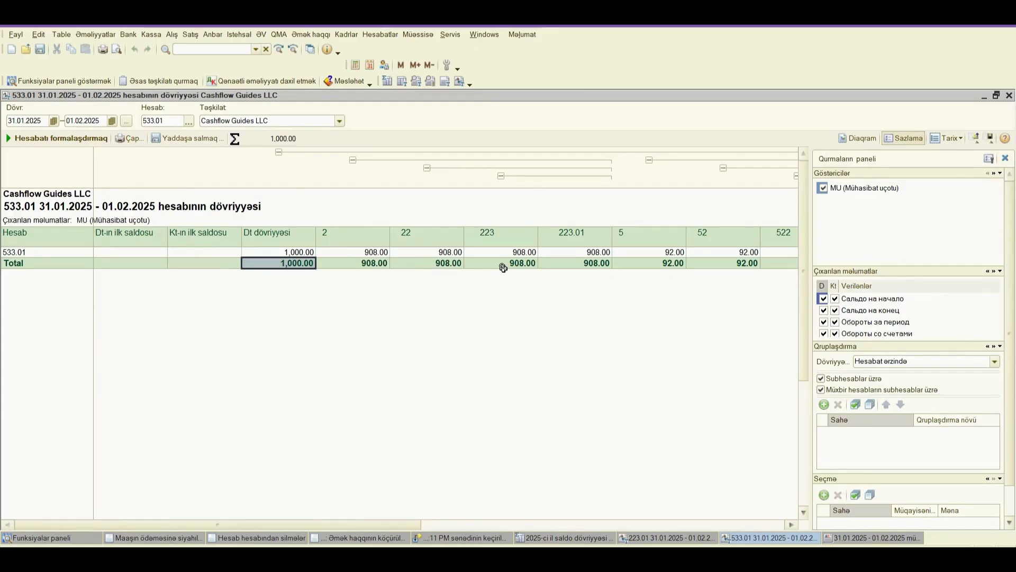
{"action": "left_click", "coordinate": [370, 265]}
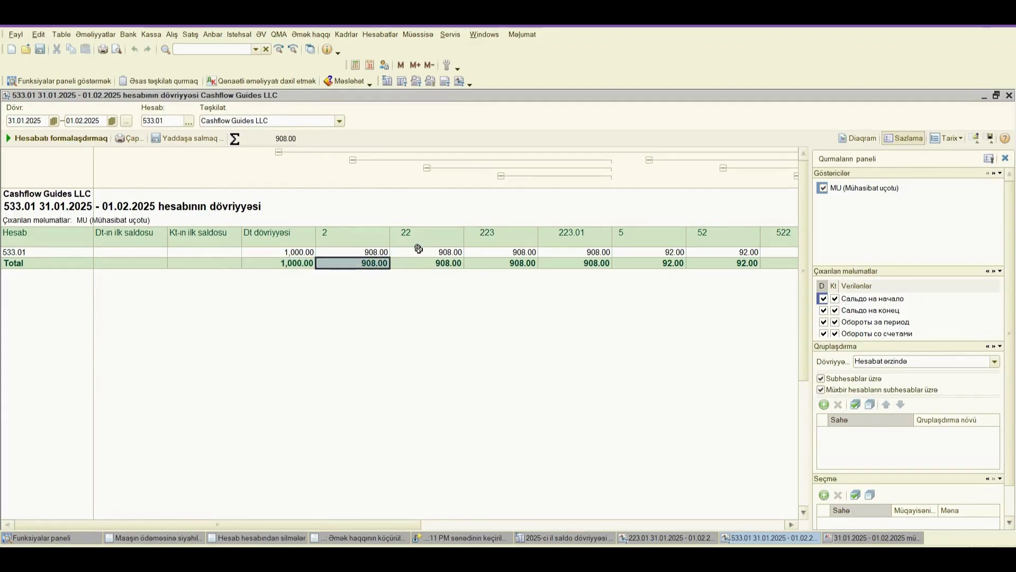
{"action": "left_click", "coordinate": [446, 271]}
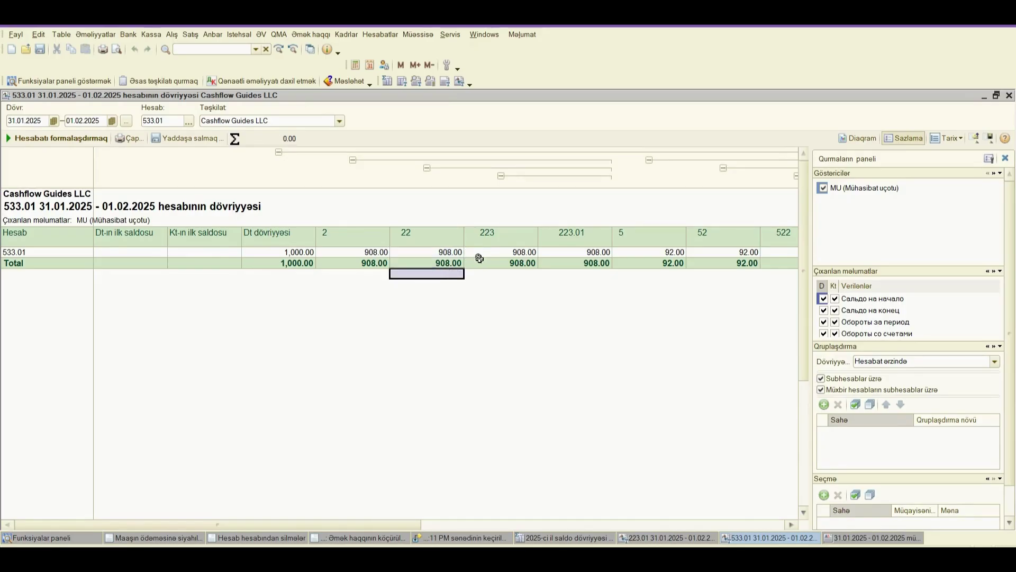
{"action": "left_click", "coordinate": [492, 239]}
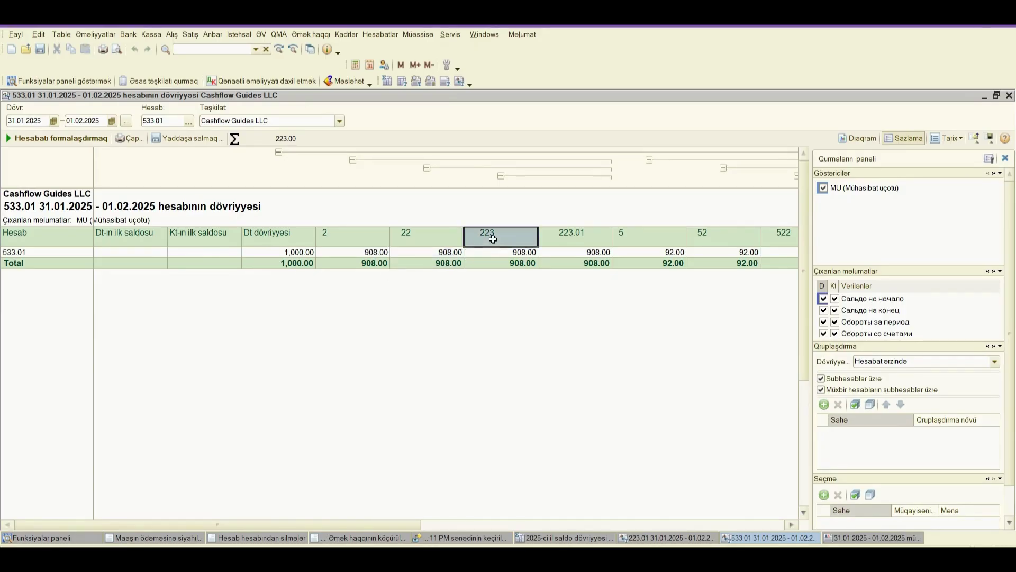
{"action": "left_click", "coordinate": [583, 236]}
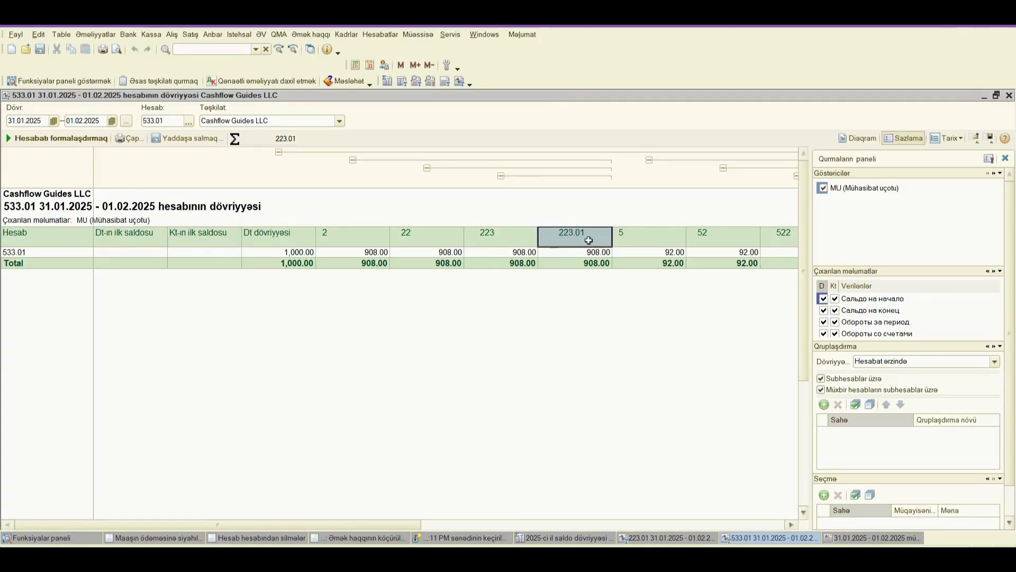
{"action": "left_click", "coordinate": [673, 242]}
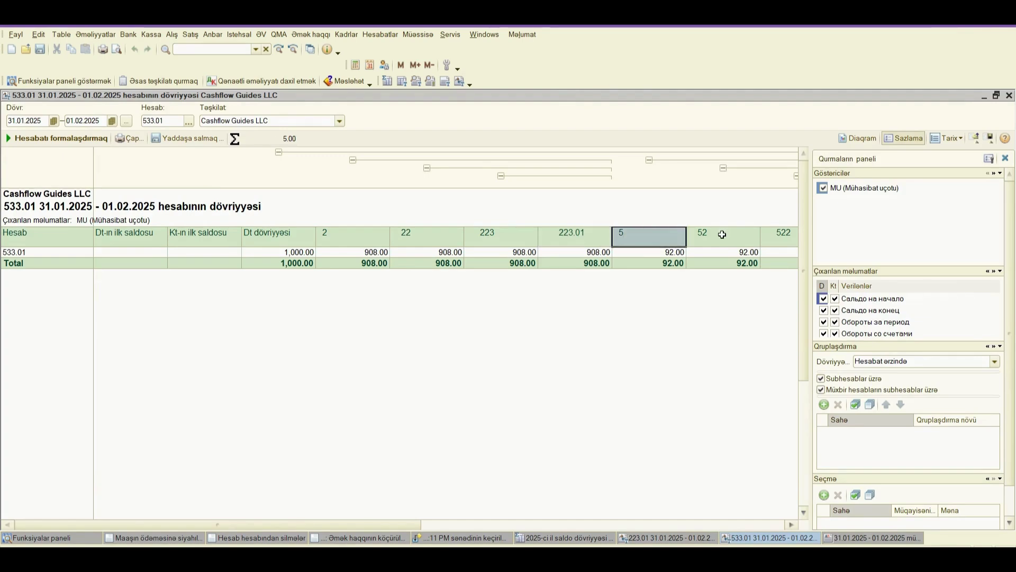
{"action": "left_click_drag", "start_coordinate": [667, 233], "coordinate": [759, 259]}
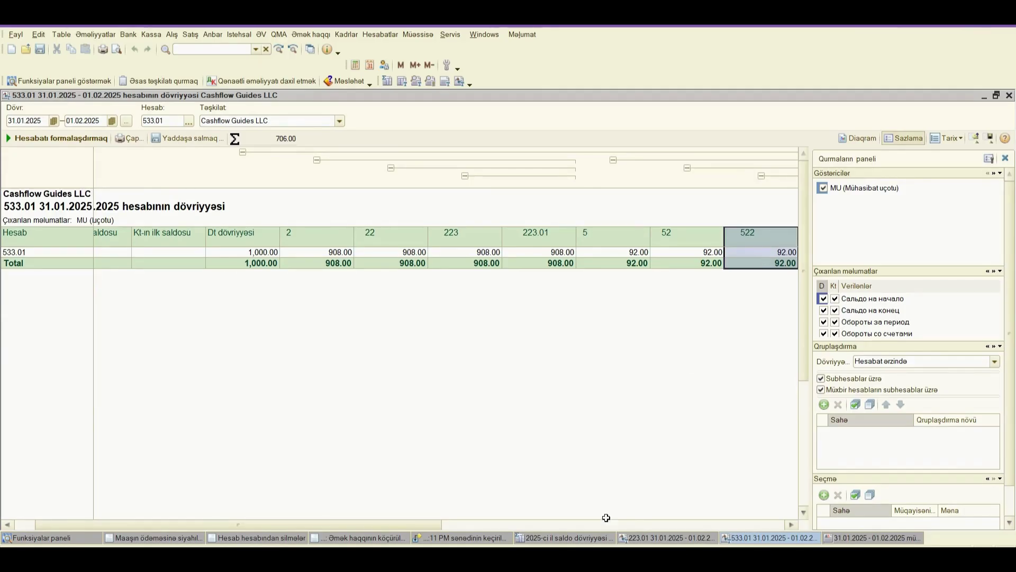
- Check the credit turnovers of subaccounts 522.01, 522.02 and 522.03 in the 2025 turnover balance sheet
{"action": "left_click", "coordinate": [564, 537]}
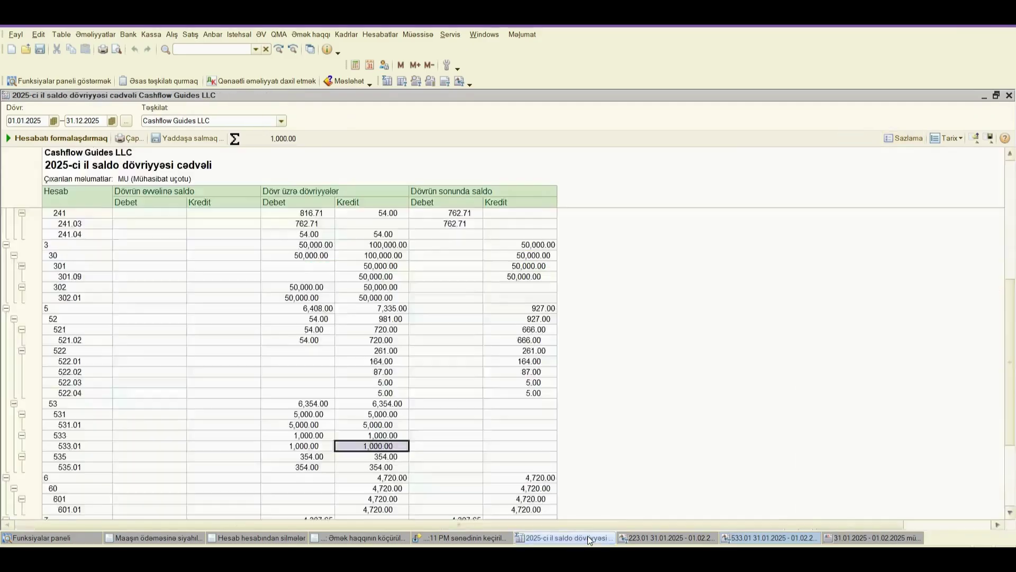
{"action": "left_click", "coordinate": [388, 363]}
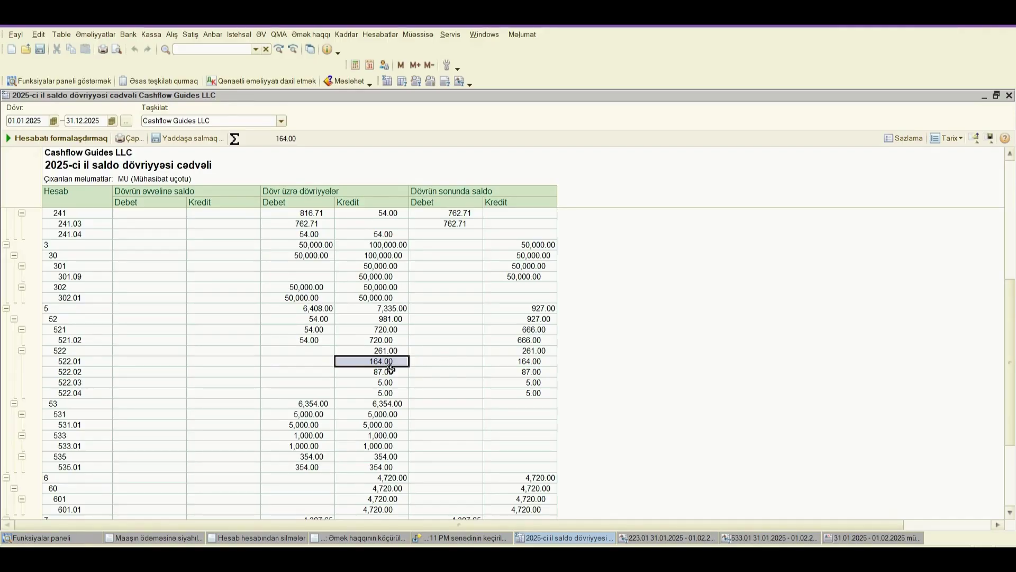
{"action": "left_click", "coordinate": [379, 370]}
{"action": "left_click_drag", "start_coordinate": [379, 369], "coordinate": [384, 378]}
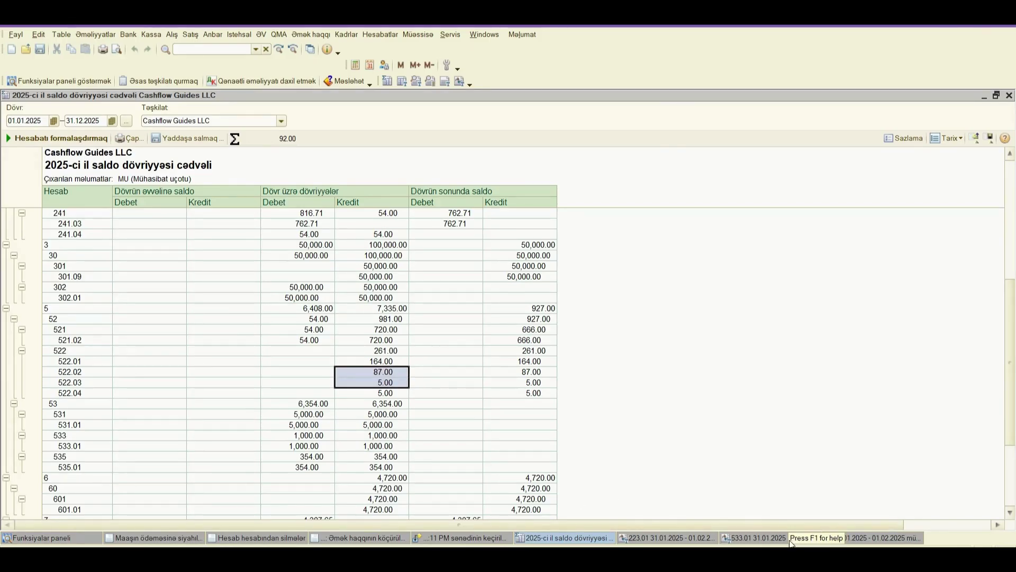
- Go back to the 533.01 turnover report and compare the amounts against corresponding accounts 223 and 522
{"action": "left_click", "coordinate": [790, 539]}
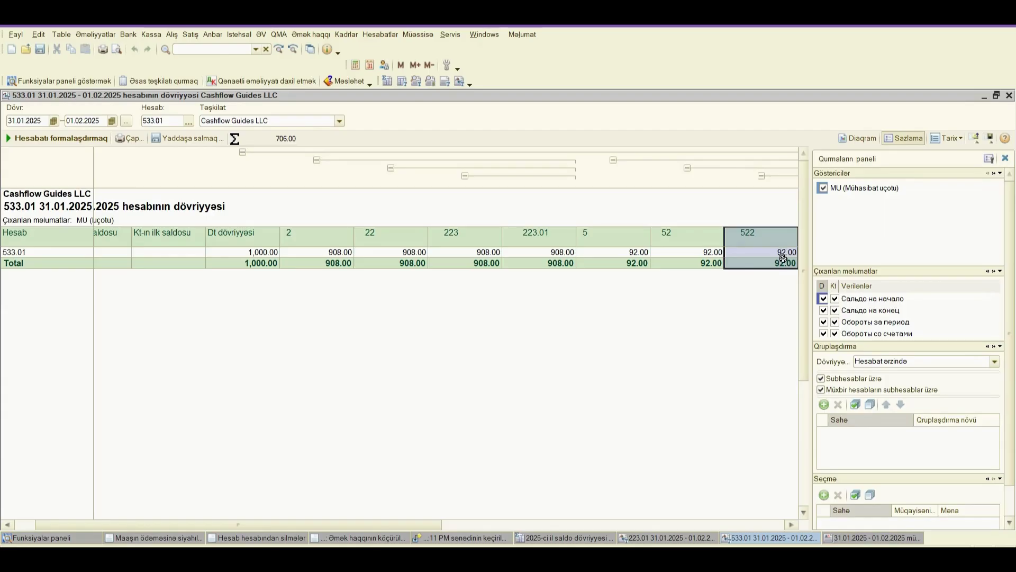
{"action": "left_click_drag", "start_coordinate": [464, 252], "coordinate": [468, 265]}
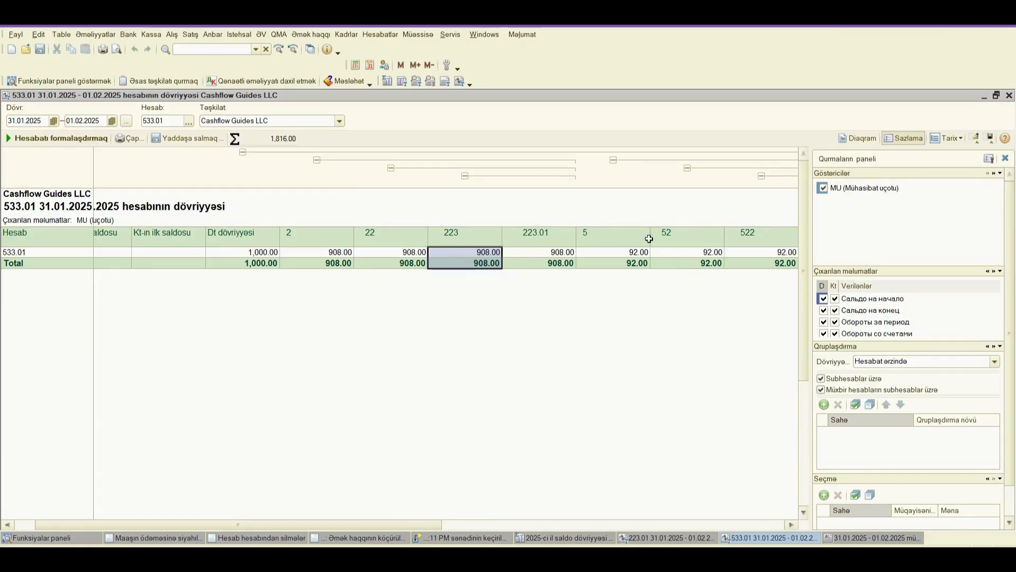
{"action": "left_click_drag", "start_coordinate": [754, 252], "coordinate": [771, 264]}
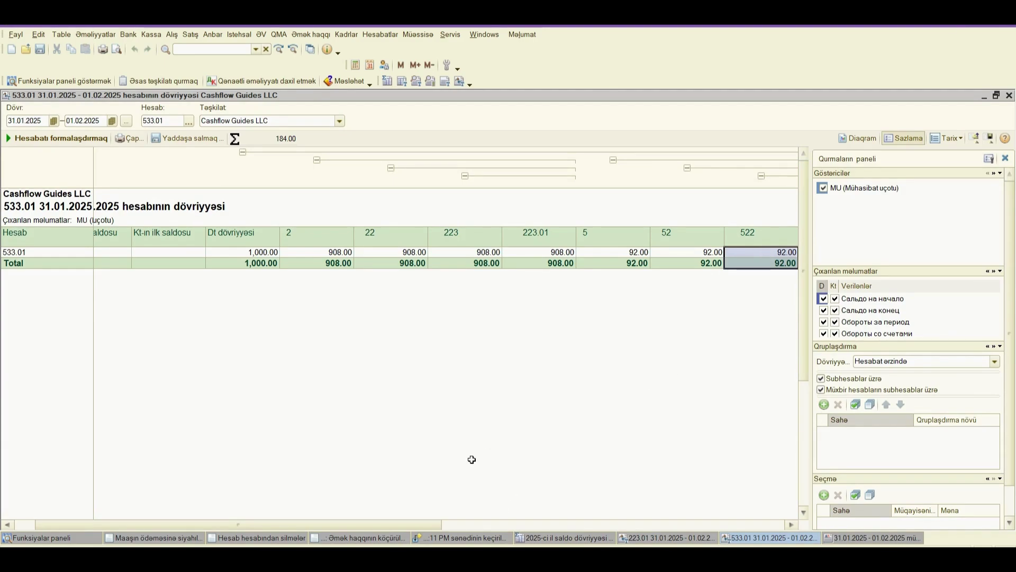
- Return to the 2025 turnover balance sheet and check the debit and credit turnovers in the 533.01 row
{"action": "left_click", "coordinate": [571, 540]}
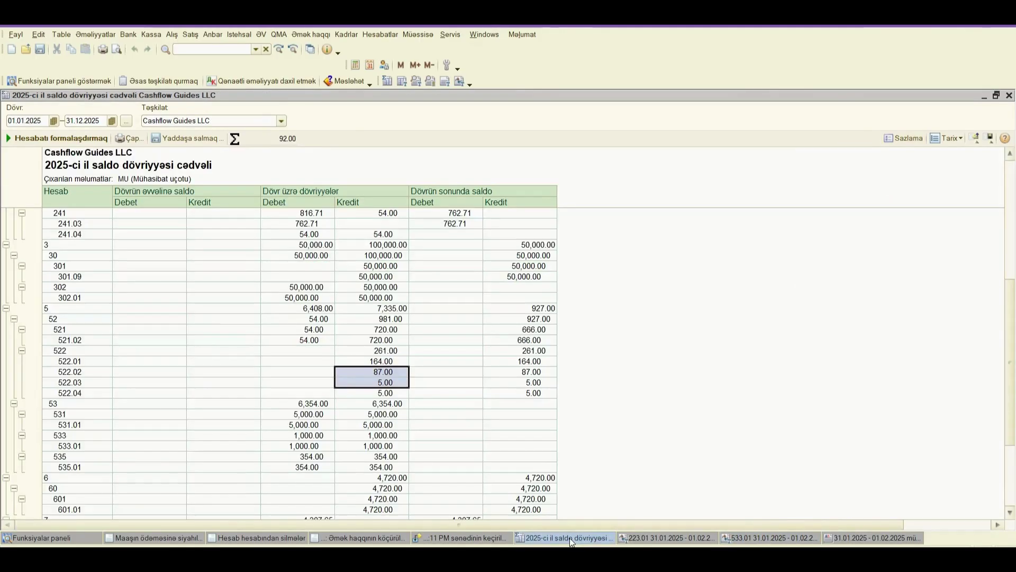
{"action": "scroll", "coordinate": [468, 412], "scroll_direction": "down", "scroll_amount": 1}
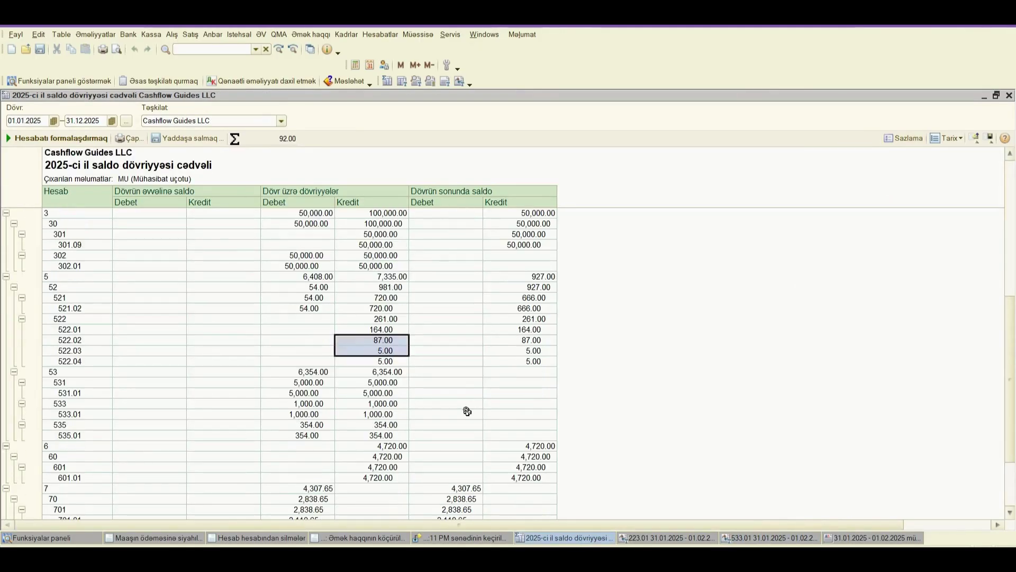
{"action": "left_click_drag", "start_coordinate": [70, 414], "coordinate": [365, 418]}
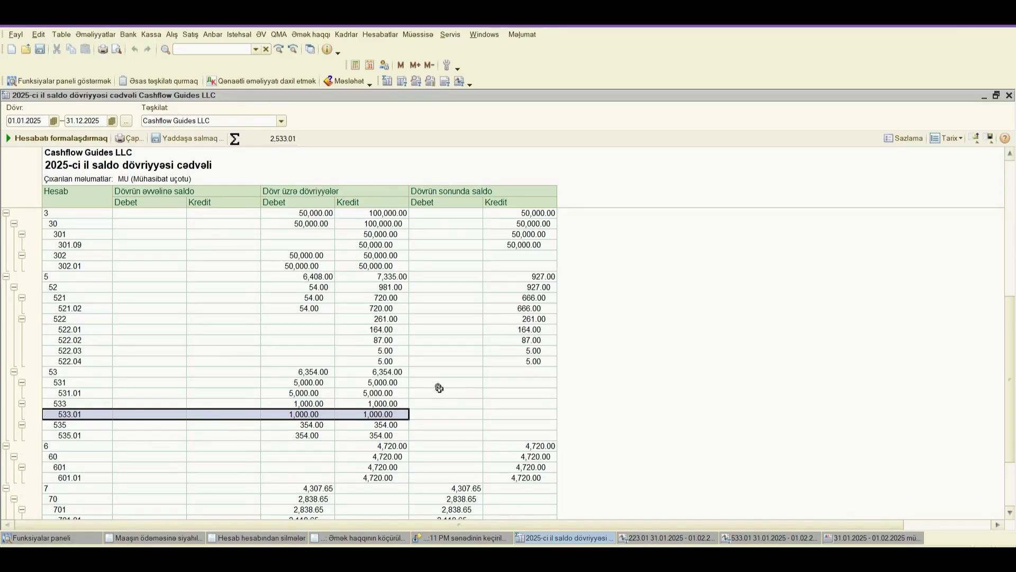
- Check the closing balance of 533.01 and the rows of accounts 521 and 522 with their subaccounts in the 2025 turnover balance sheet
{"action": "left_click_drag", "start_coordinate": [512, 411], "coordinate": [441, 409]}
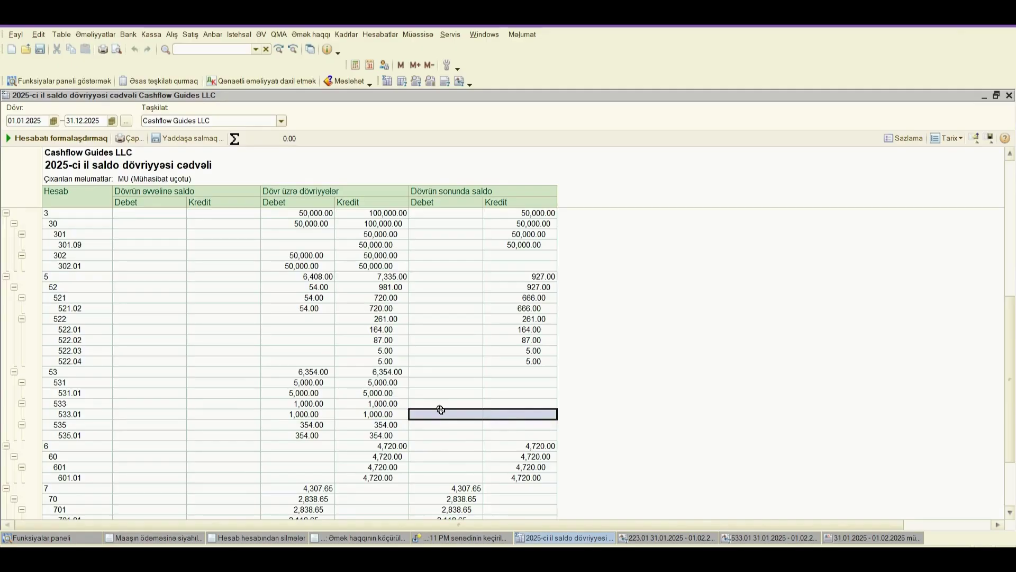
{"action": "left_click", "coordinate": [62, 330]}
{"action": "left_click_drag", "start_coordinate": [62, 332], "coordinate": [494, 359]}
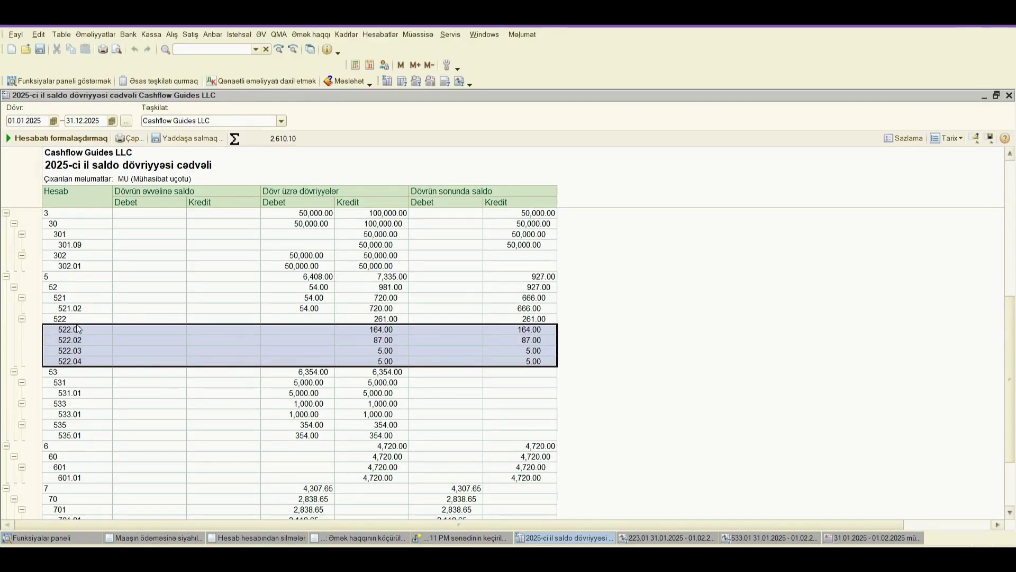
{"action": "left_click_drag", "start_coordinate": [69, 297], "coordinate": [73, 309]}
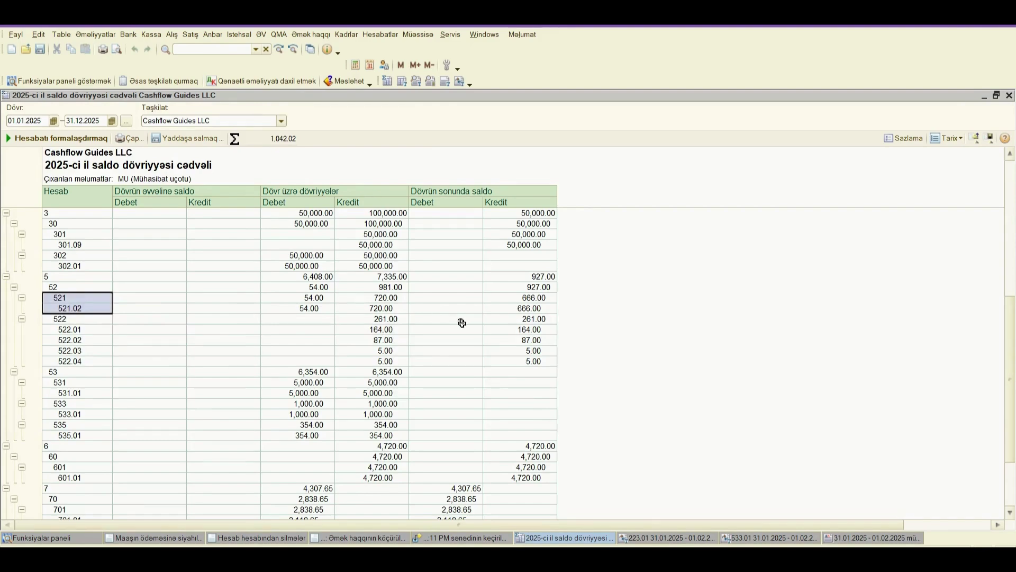
{"action": "left_click", "coordinate": [646, 309]}
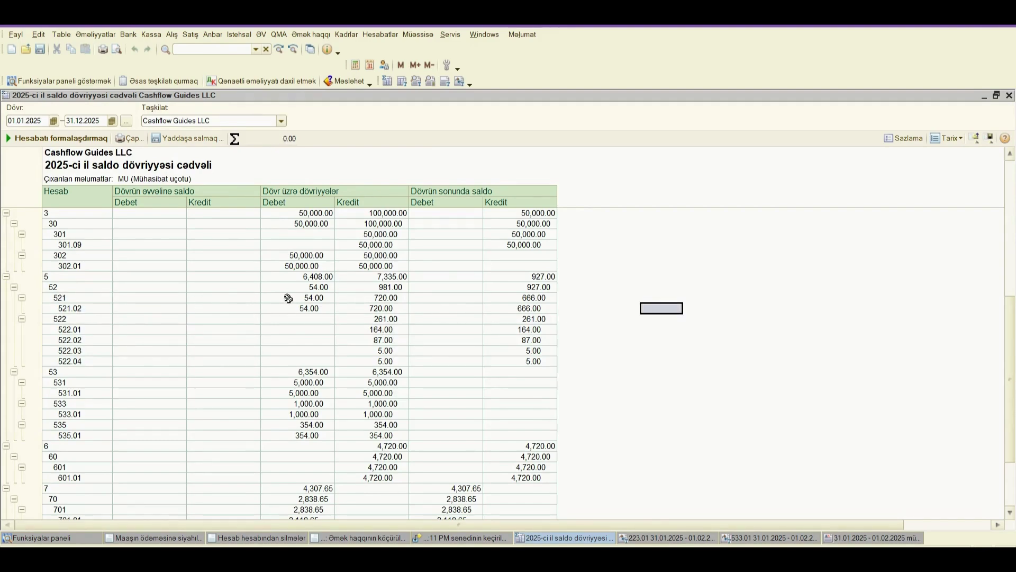
{"action": "left_click_drag", "start_coordinate": [84, 319], "coordinate": [521, 347]}
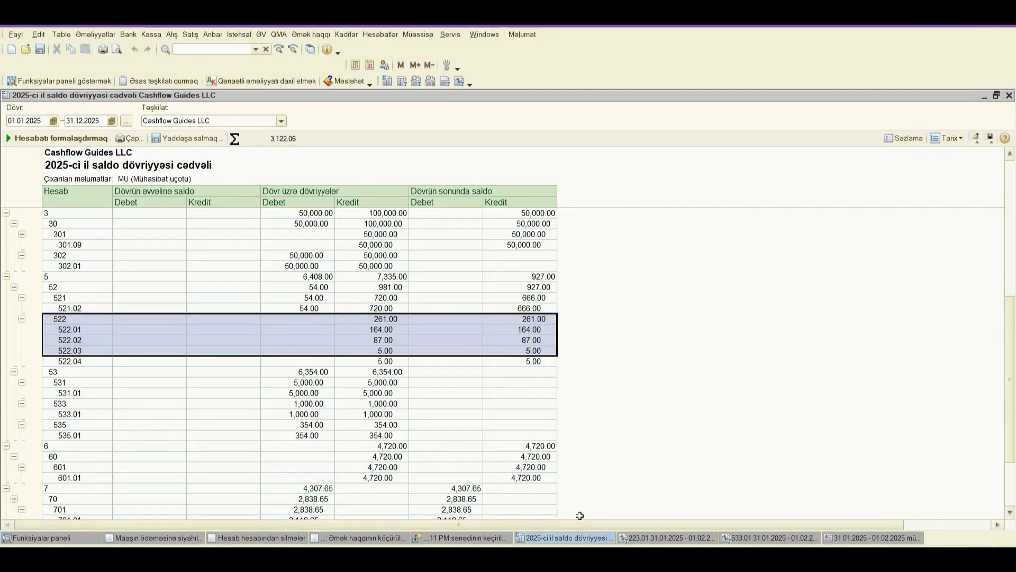
- Review the 223.01 and 533.01 turnover reports, and sum the closing credit balances of 522.01 to 522.04 in the 2025 turnover balance sheet
{"action": "left_click", "coordinate": [649, 536]}
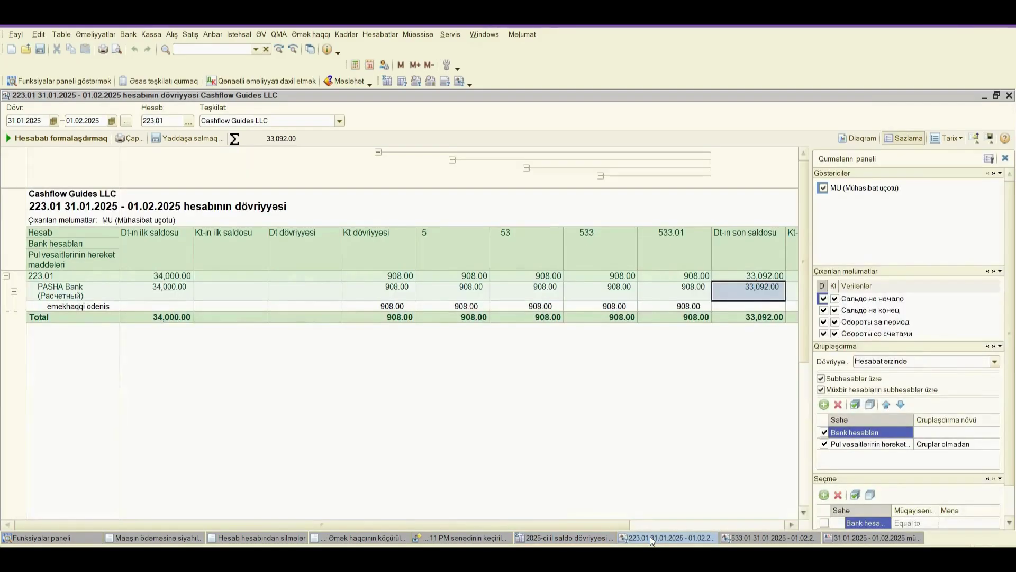
{"action": "left_click", "coordinate": [754, 535]}
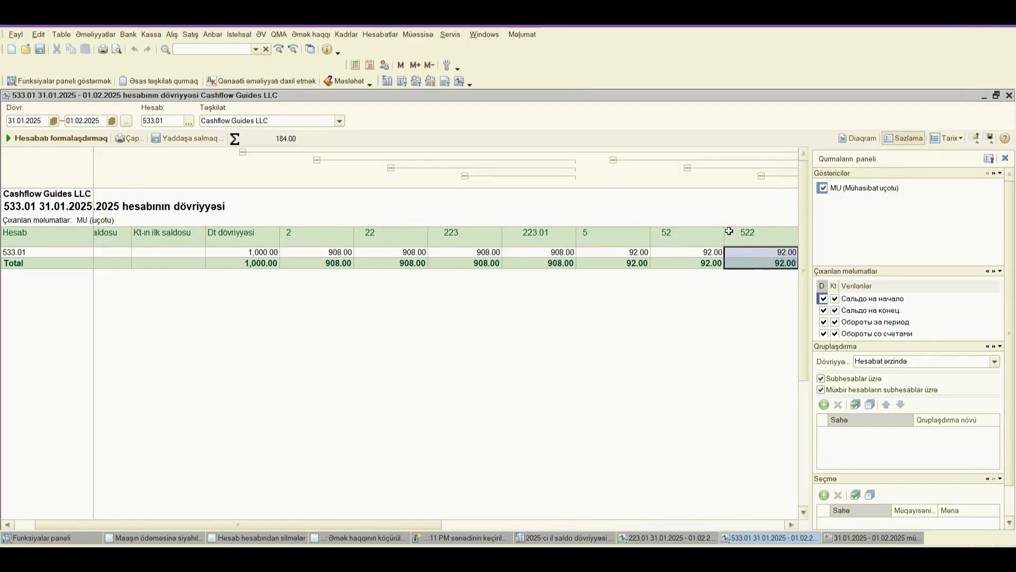
{"action": "left_click", "coordinate": [558, 541]}
{"action": "left_click_drag", "start_coordinate": [520, 330], "coordinate": [526, 360]}
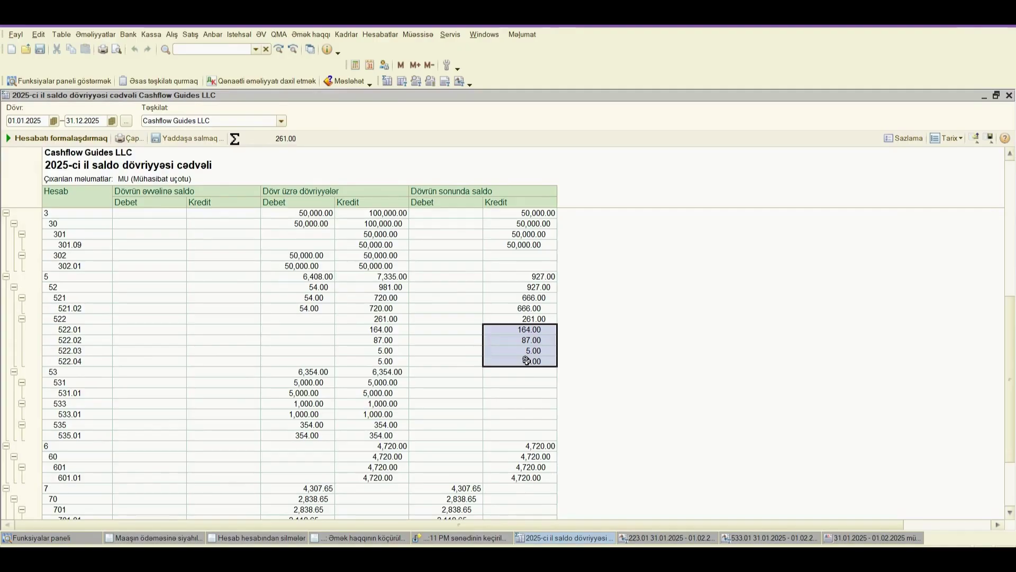